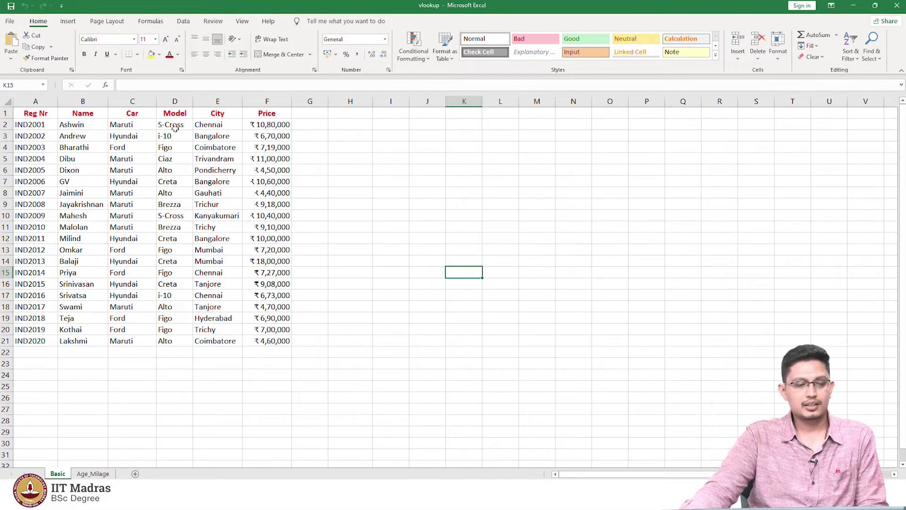
Review the column headings on the Basic sheet and the data on the Age_Milage sheet, ending on the Basic sheet.
left_click(32, 113)
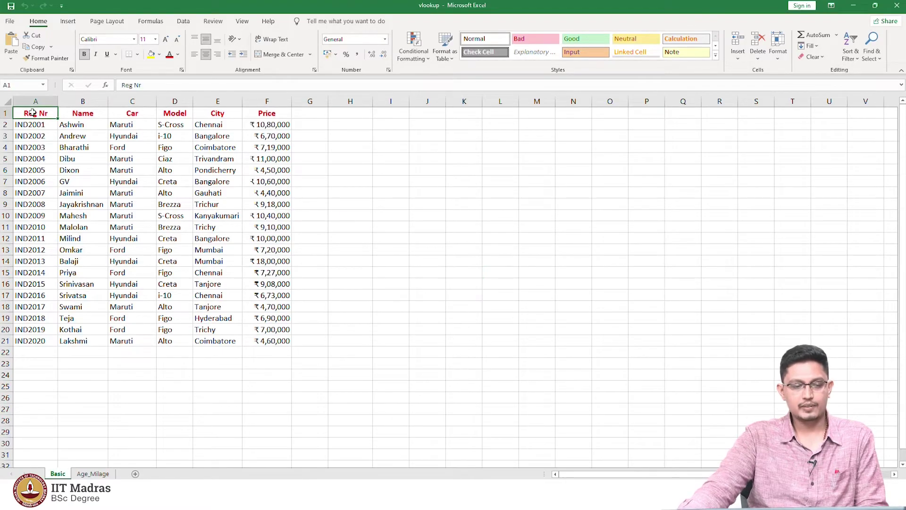
left_click(86, 114)
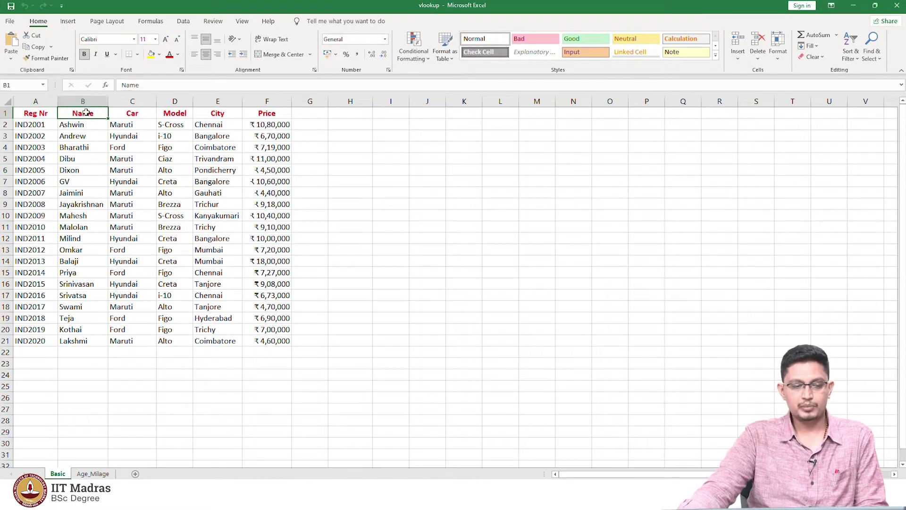
left_click(86, 103)
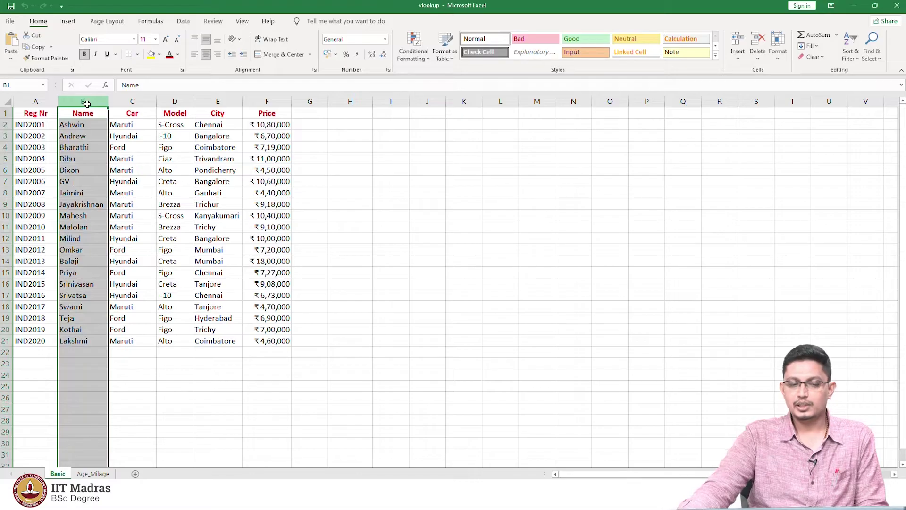
left_click(83, 125)
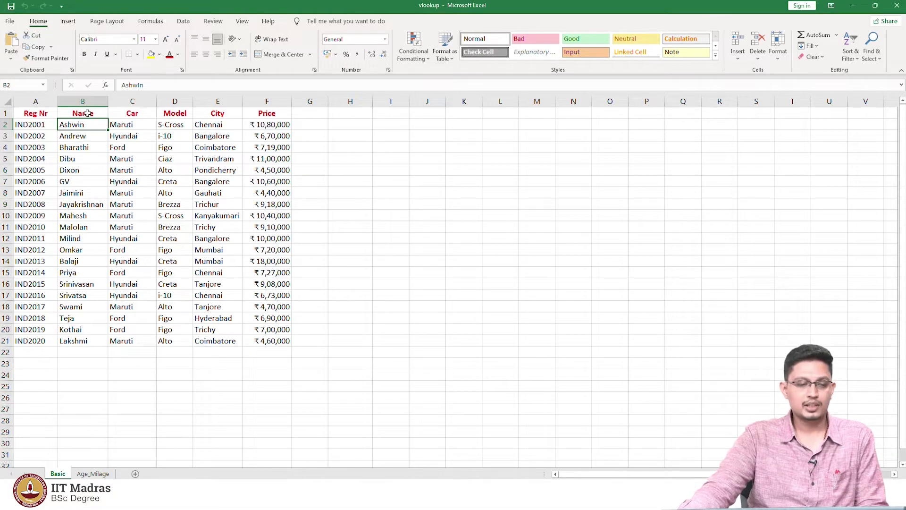
left_click(121, 114)
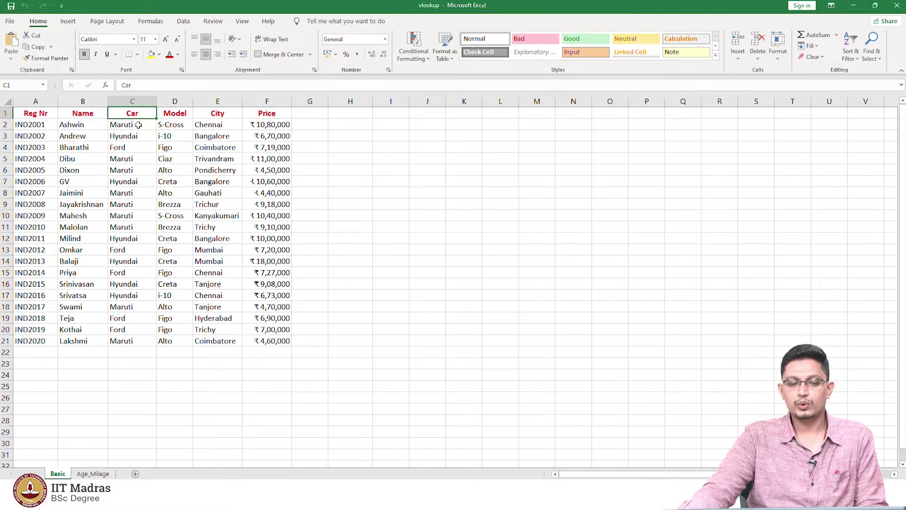
left_click(180, 112)
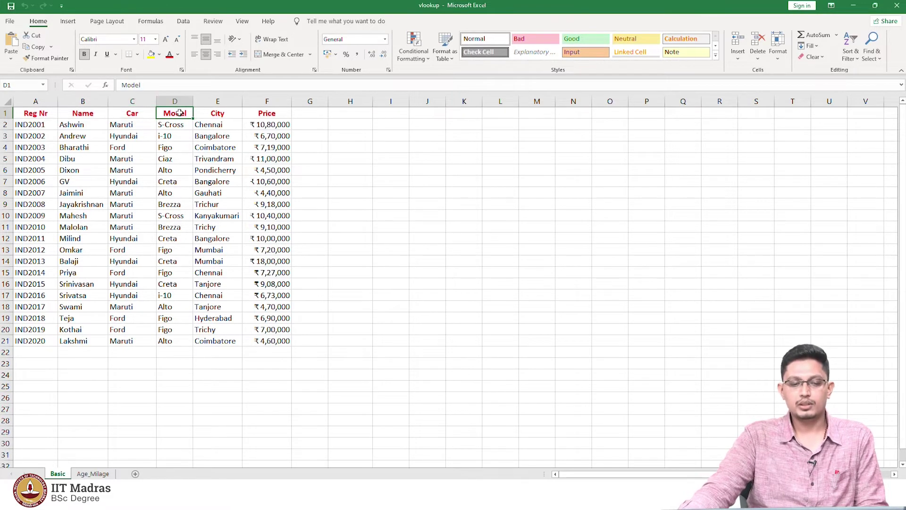
left_click(202, 113)
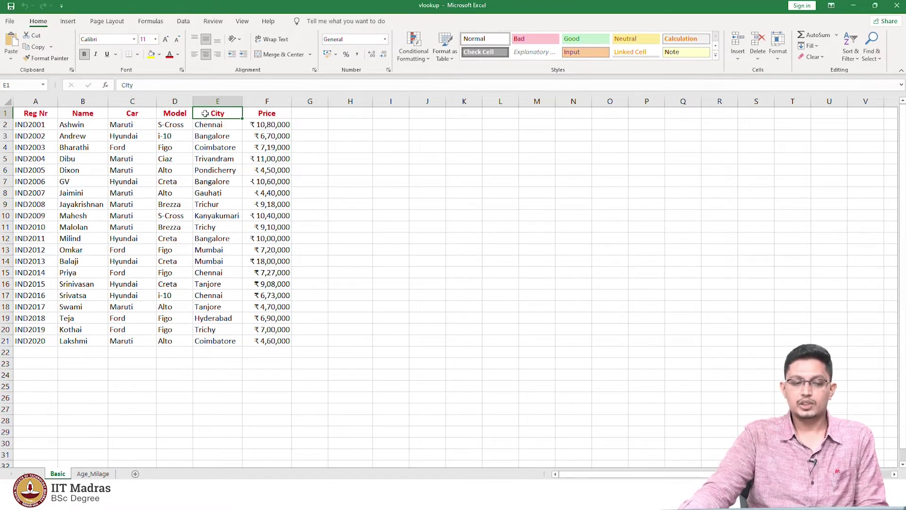
left_click(261, 115)
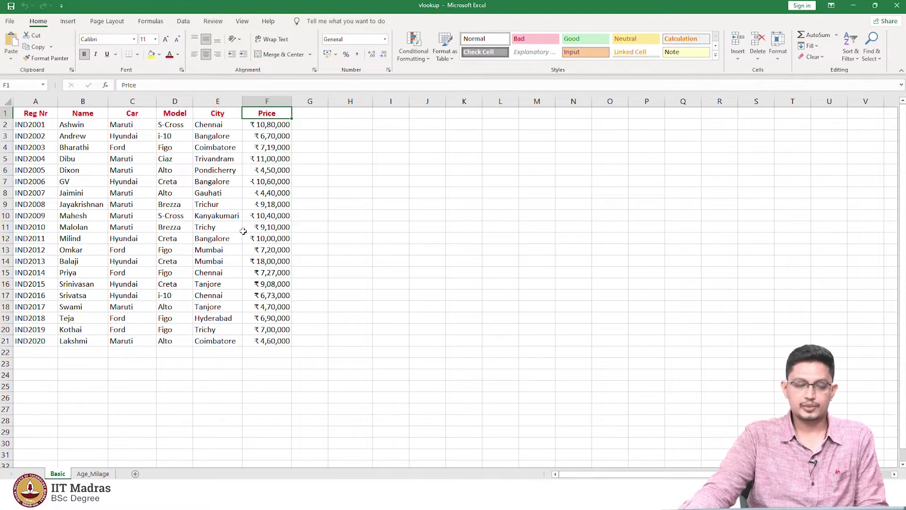
left_click(93, 473)
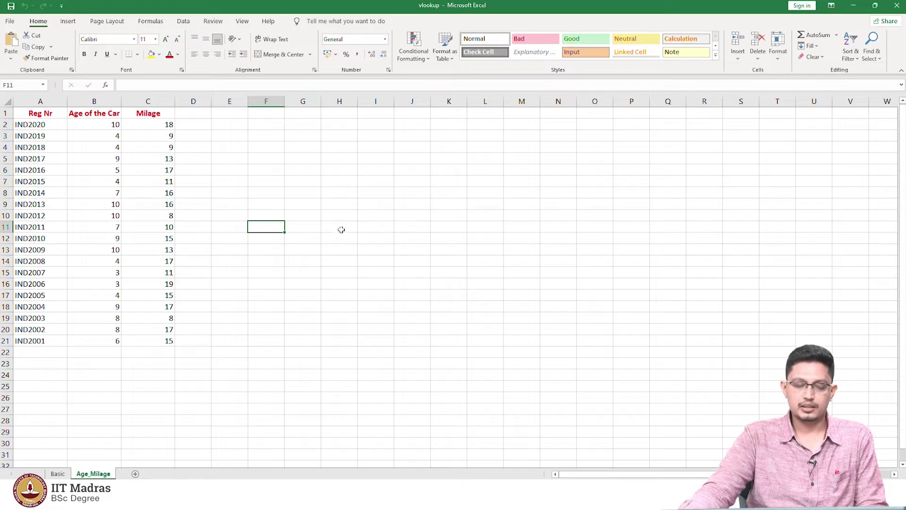
left_click(59, 473)
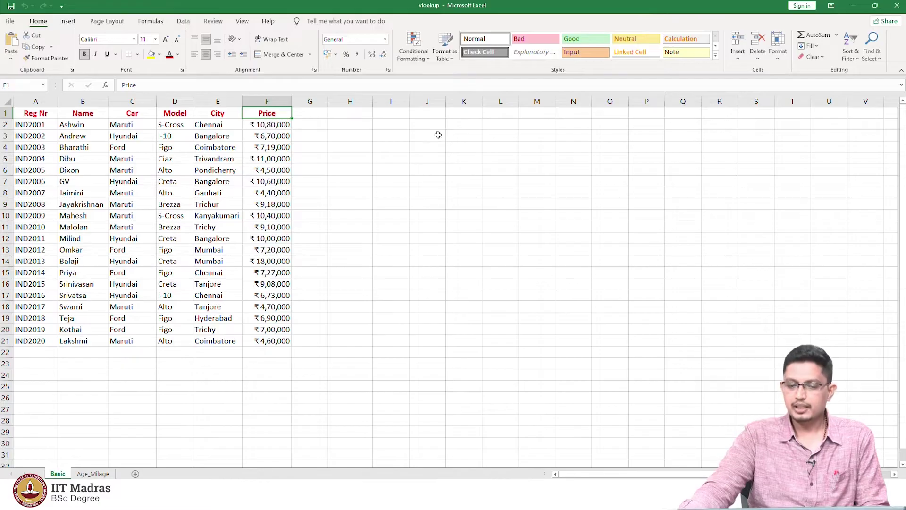
Enter a question in cell I2 of the Basic sheet asking how much the owner listed in row 10 paid for his car.
left_click(396, 124)
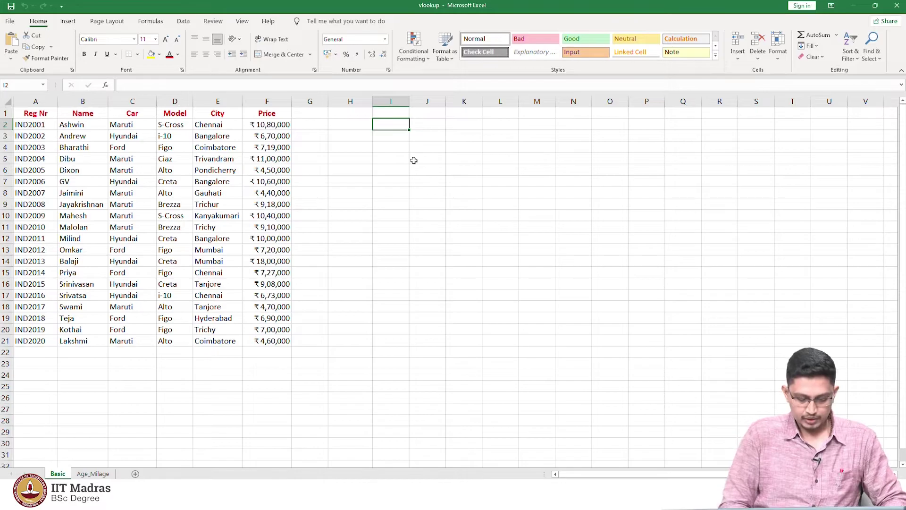
type("W")
key("BackSpace")
type("Ho")
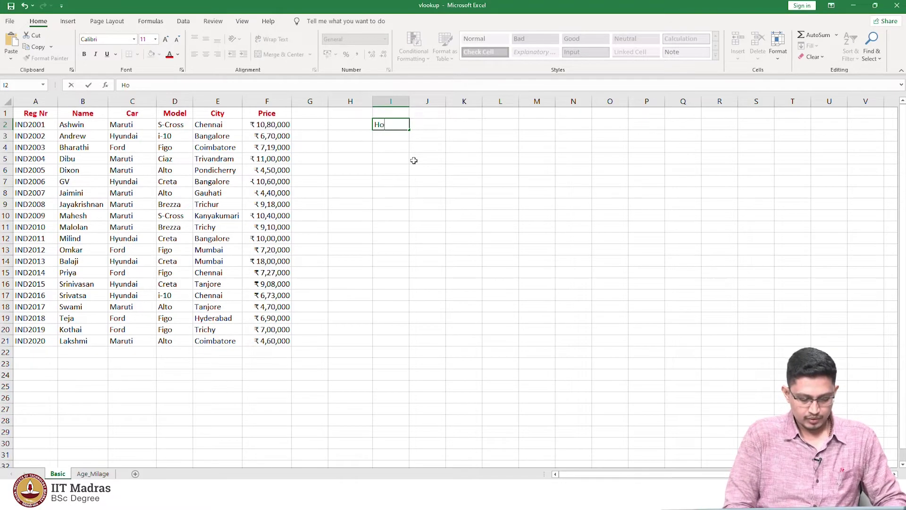
type("w much di")
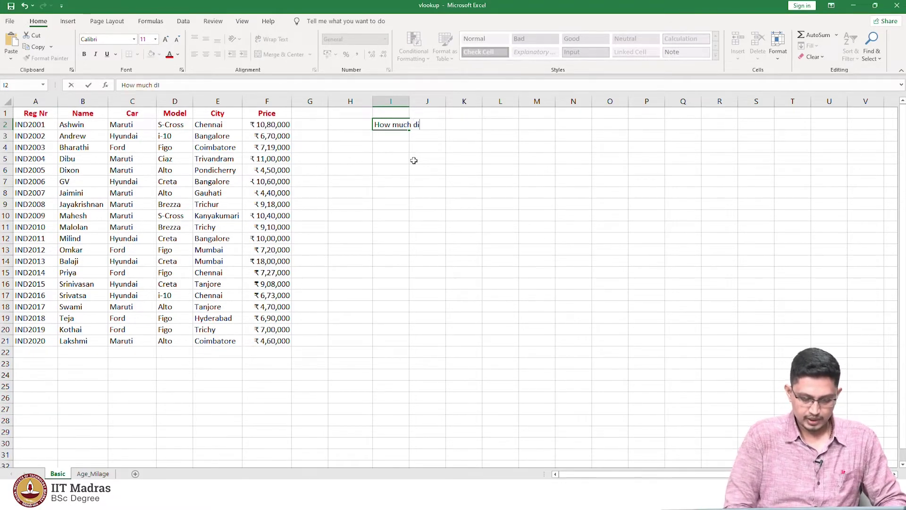
type("d Mah")
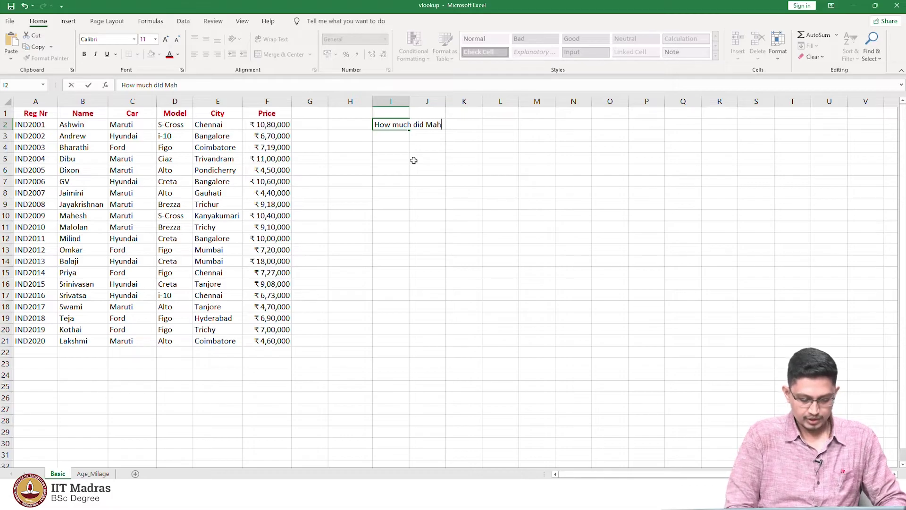
type("esh pay ")
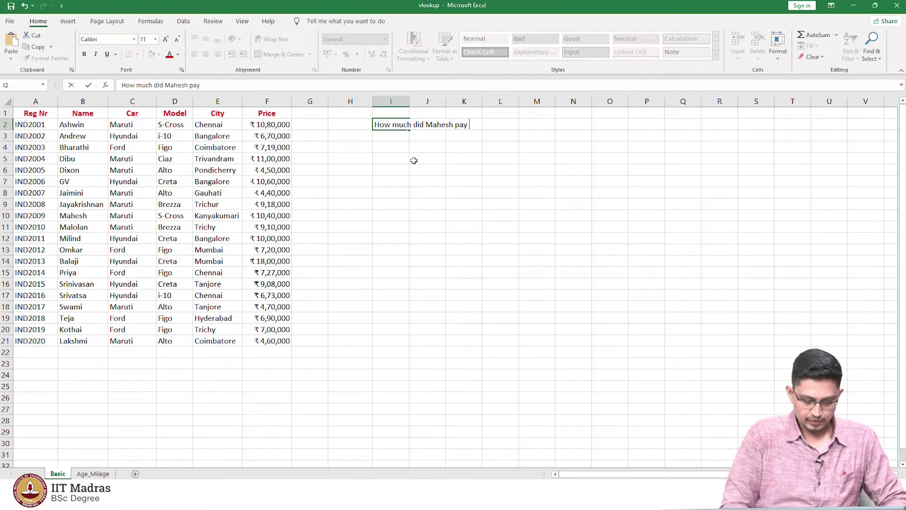
type("for his car?")
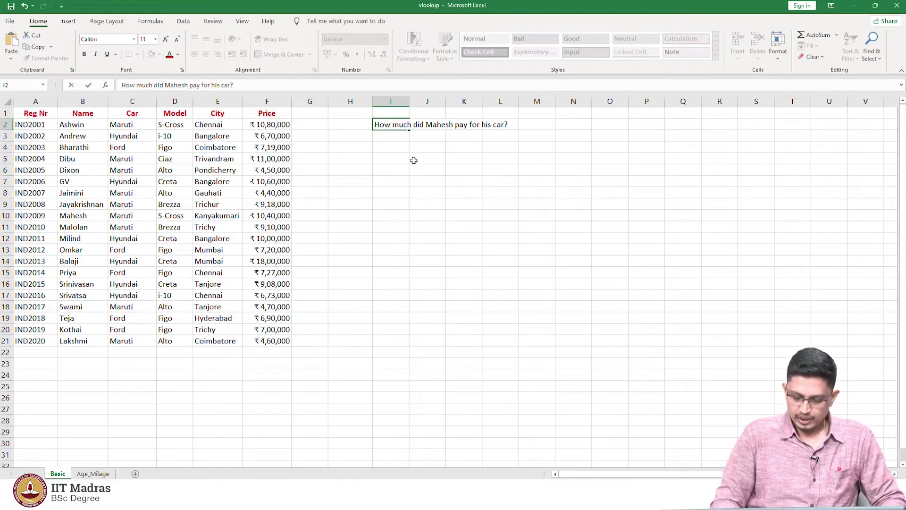
key("Return")
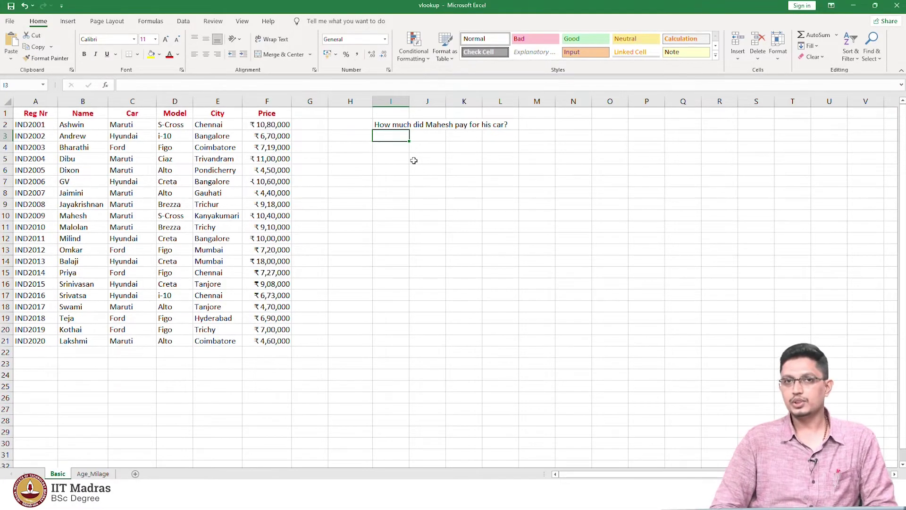
Enter the exact-match lookup formula =VLOOKUP(B10,B2:F21,5,FALSE) in cell I3 to return the row 10 owner's car price.
type("=")
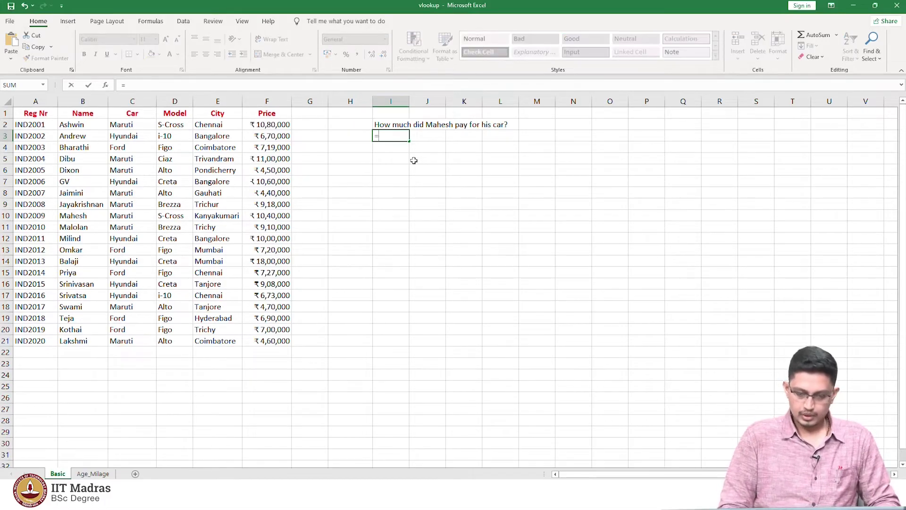
type("vl")
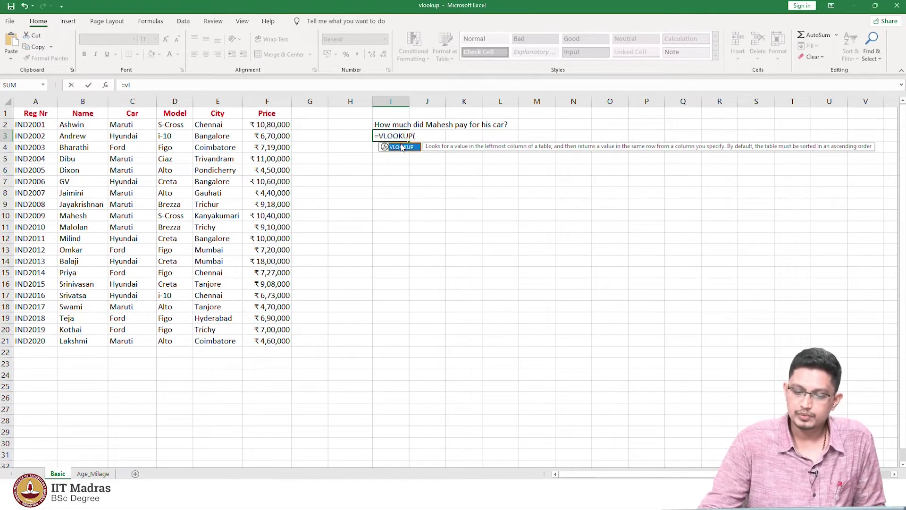
key("Tab")
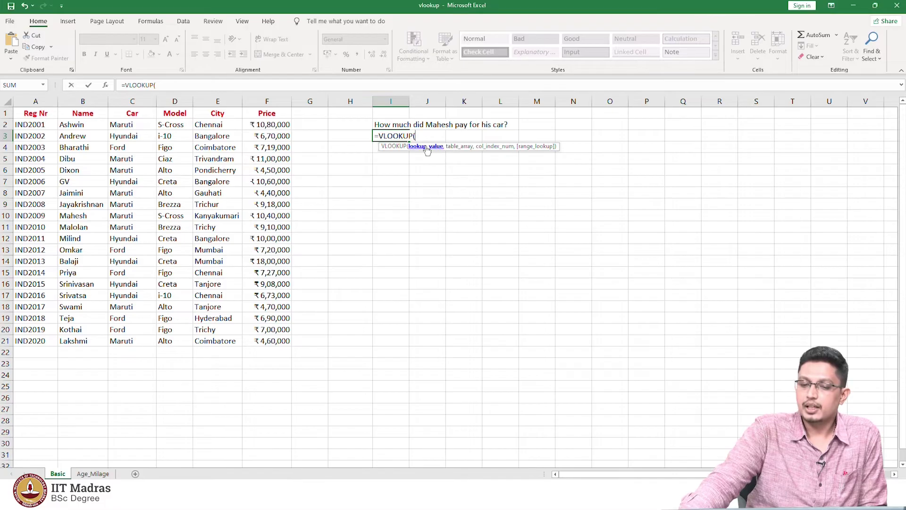
left_click(87, 215)
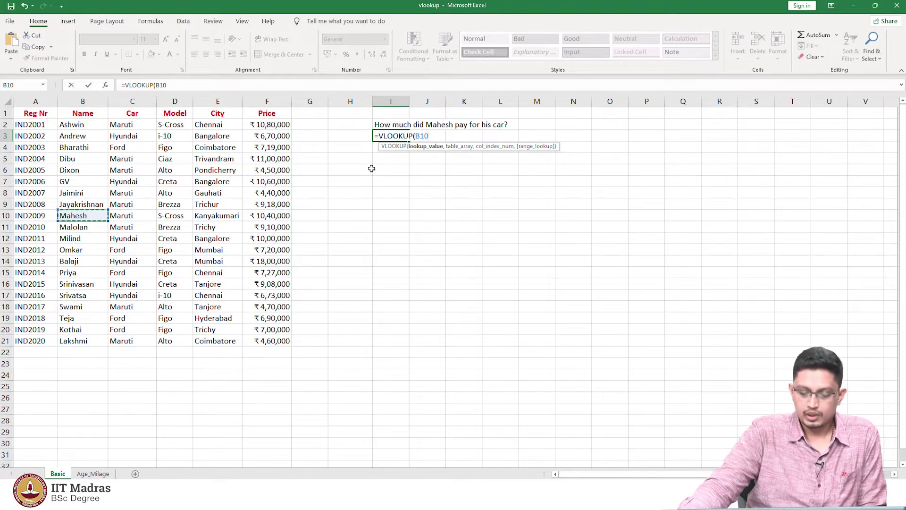
type(",")
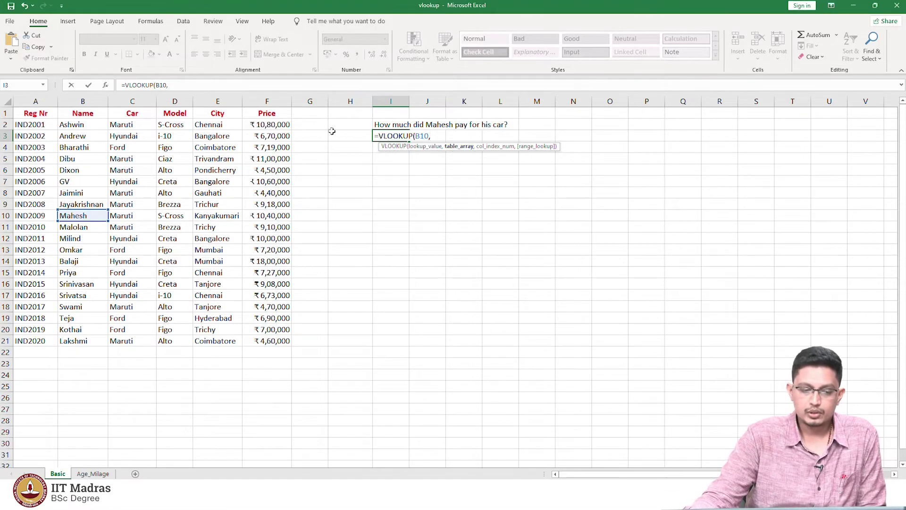
left_click(84, 124)
left_click_drag(84, 123, 282, 343)
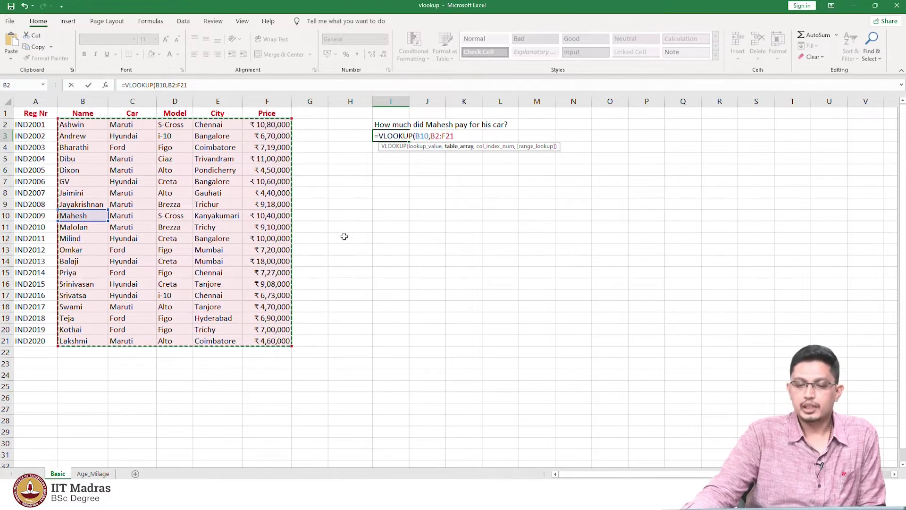
type(",5")
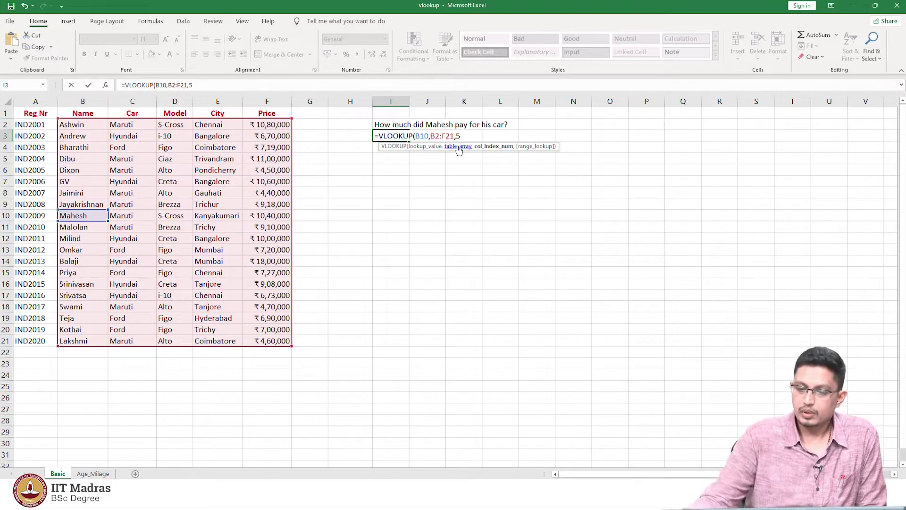
type(",")
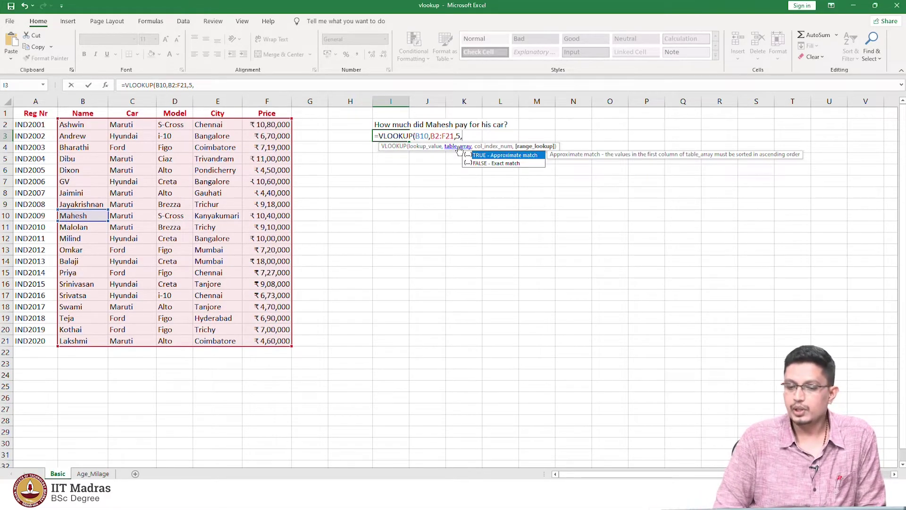
double_click(512, 164)
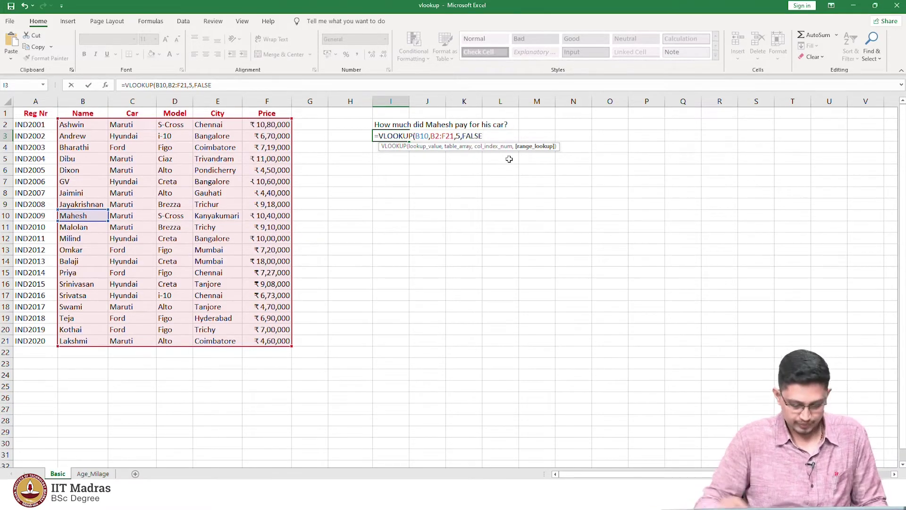
type(")")
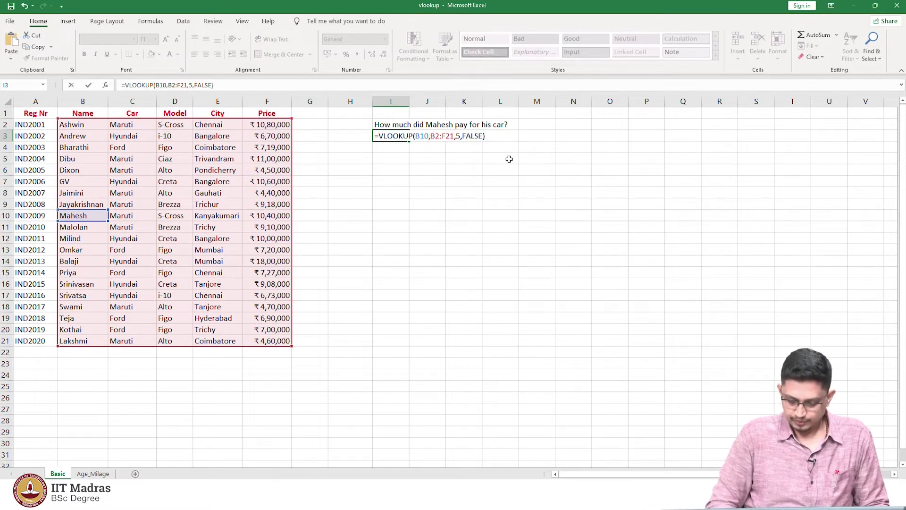
key("Return")
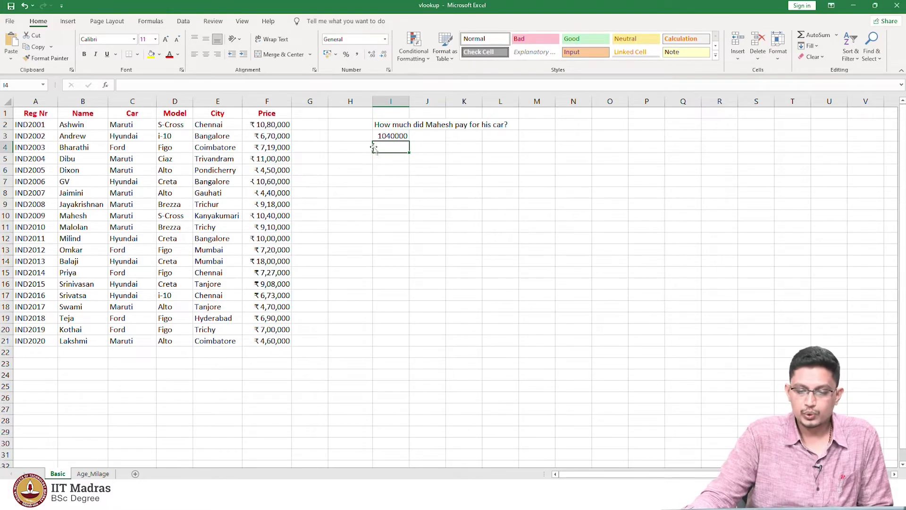
Format the lookup result in cell I3 as Currency with no decimal places.
left_click(392, 135)
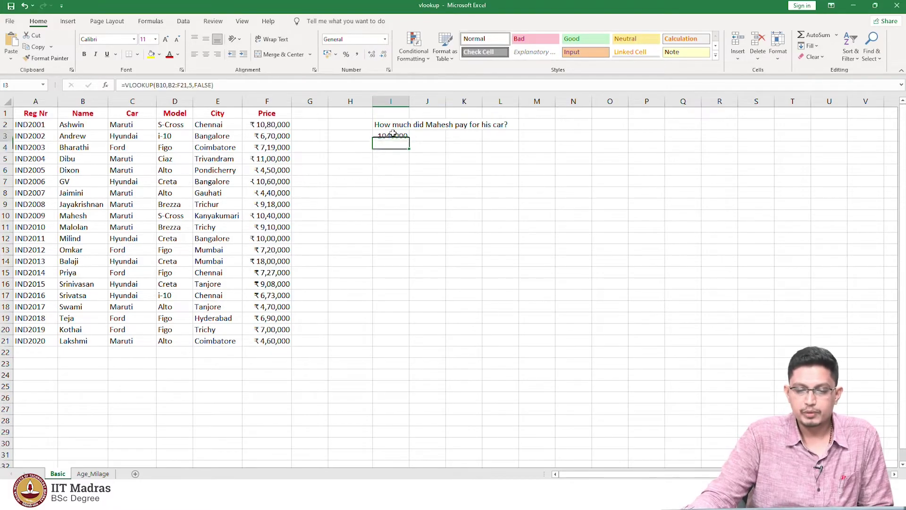
left_click(385, 41)
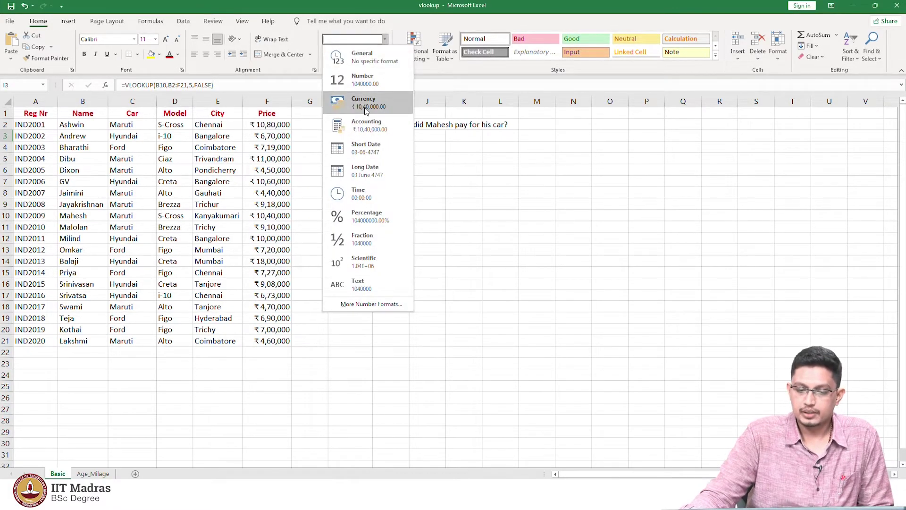
left_click(366, 98)
left_click(383, 53)
left_click(384, 54)
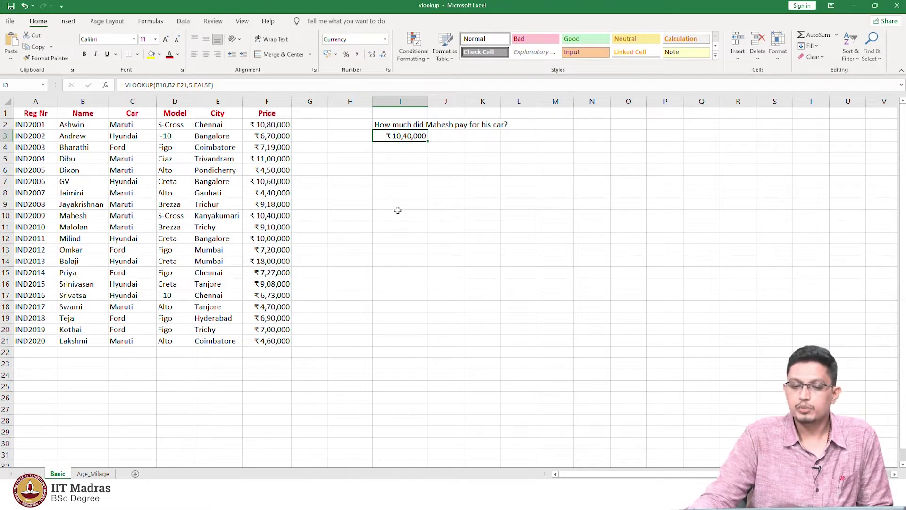
left_click(429, 150)
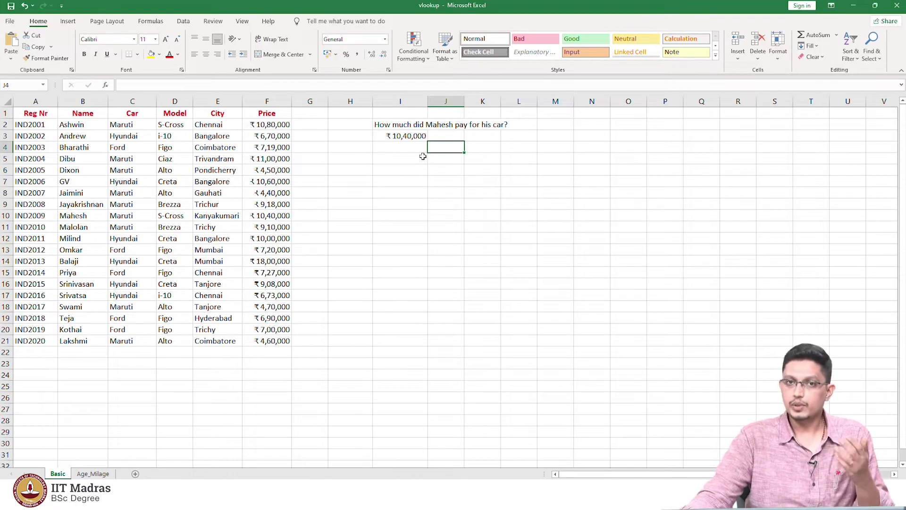
Compare the lookup result in cell I3 with the price recorded in row 10 of the table.
left_click(410, 137)
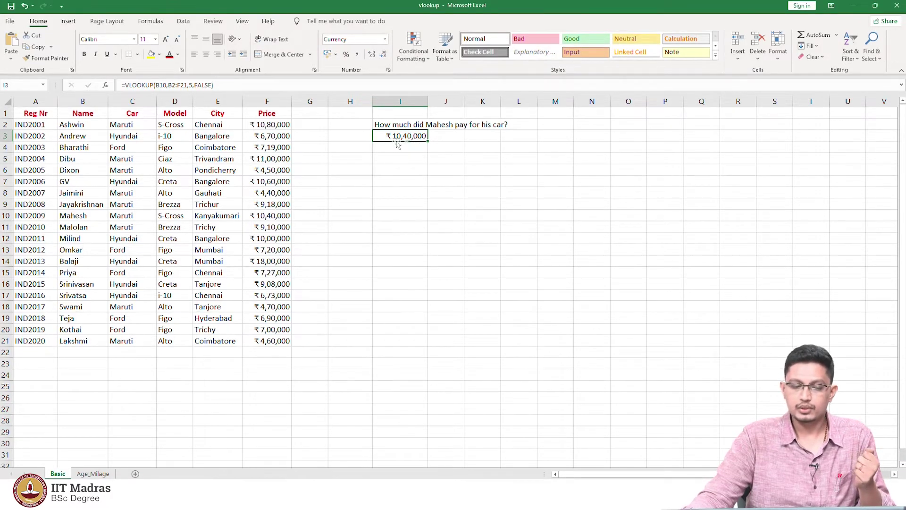
left_click(7, 215)
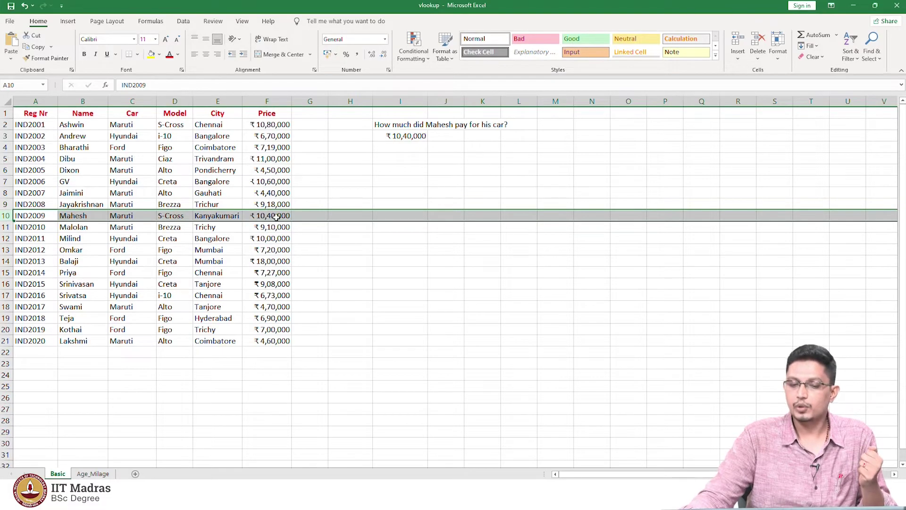
left_click(382, 170)
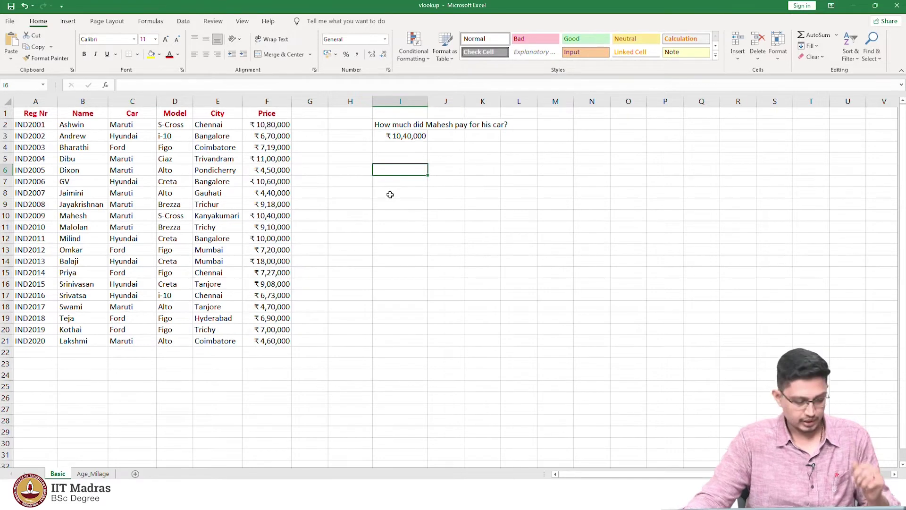
Enter a question in cell I6 asking which car model the owner listed in row 2 has.
type("Wha")
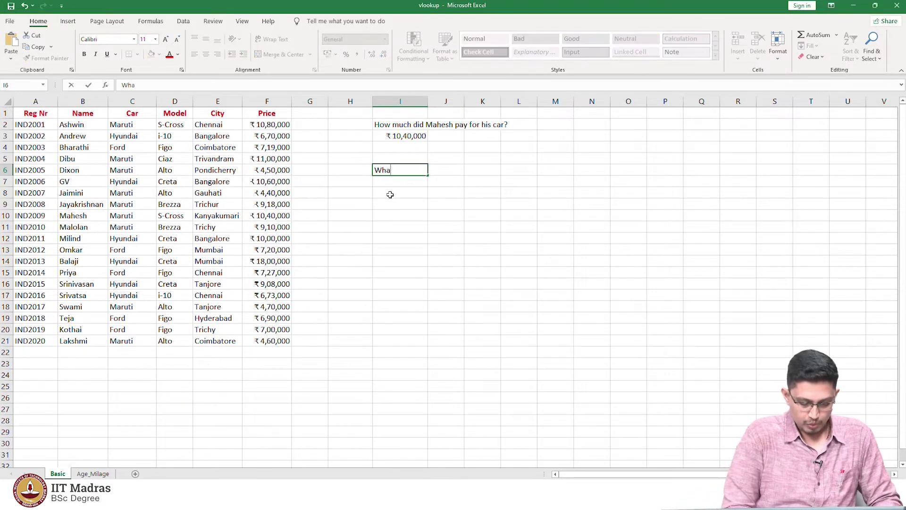
type("t model doe")
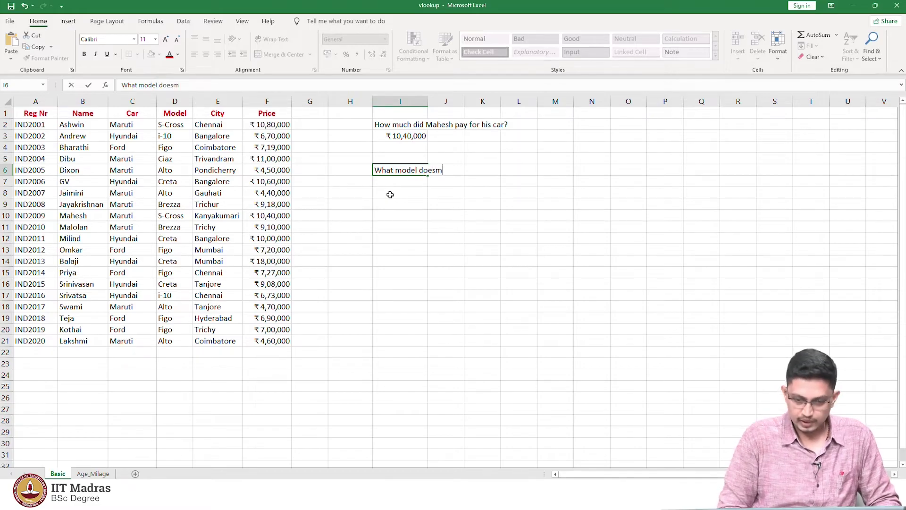
type("s Ashwin have?")
key("Return")
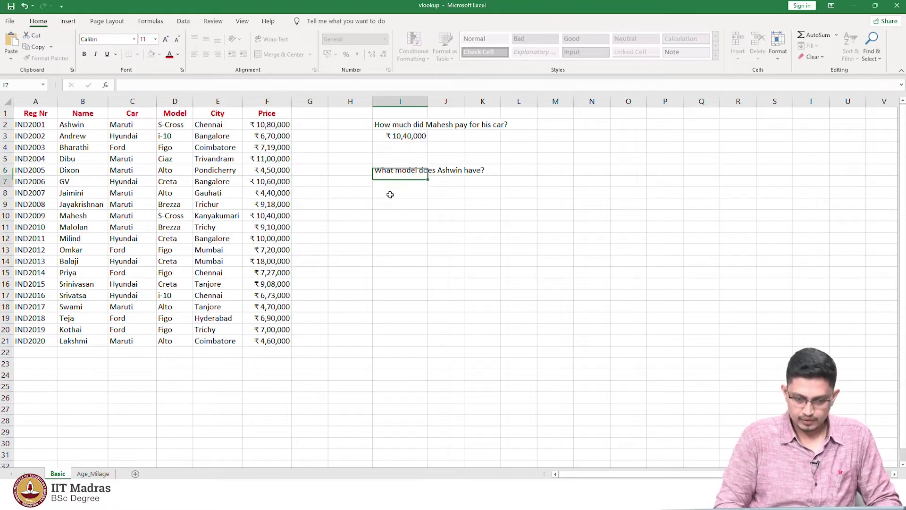
Copy the price lookup formula from cell I3 into cell I7.
left_click(397, 138)
key("ctrl+c")
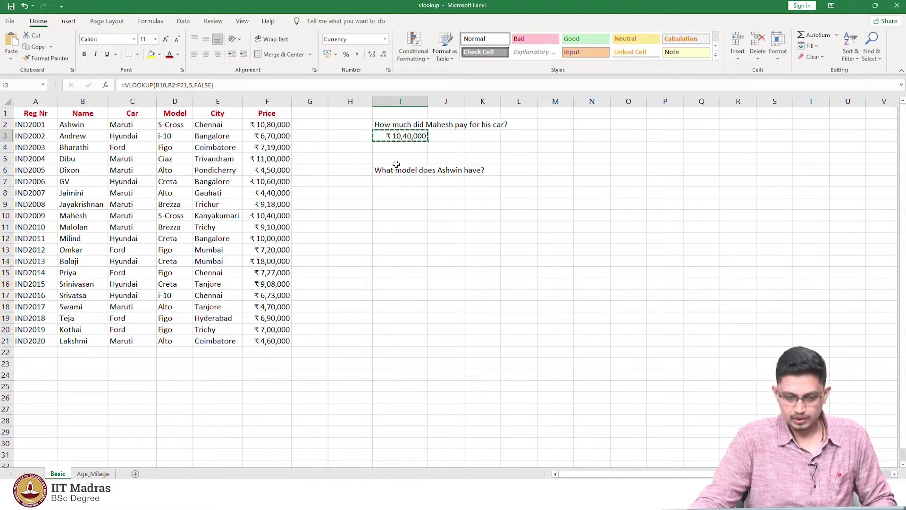
left_click(396, 181)
key("ctrl+v")
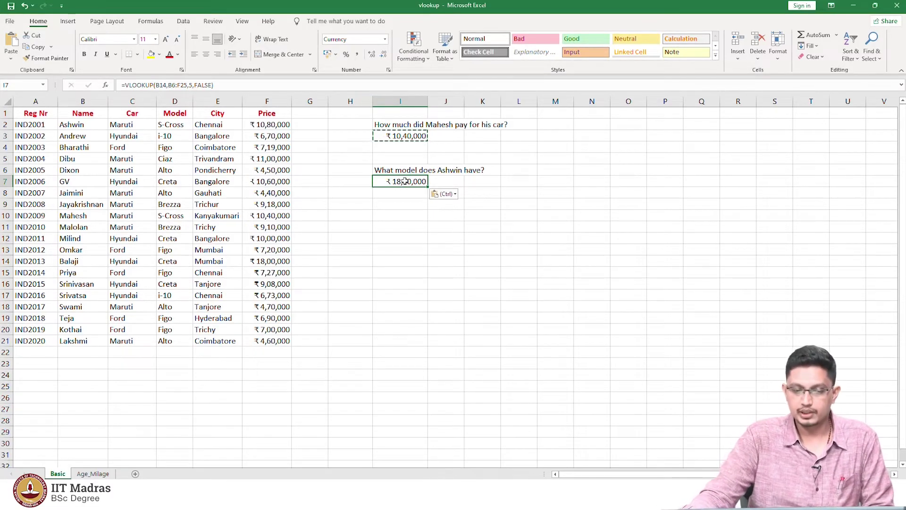
Try to adapt the lookup in cell I7 by setting its lookup value to B2 and its column index to 3.
left_click(164, 85)
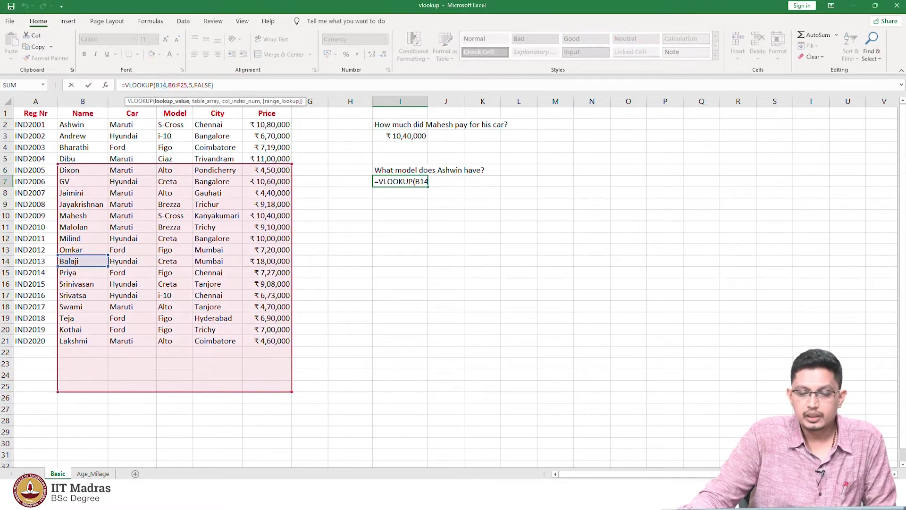
key("Right")
key("Right")
key("Right")
key("Right")
key("BackSpace")
key("BackSpace")
key("BackSpace")
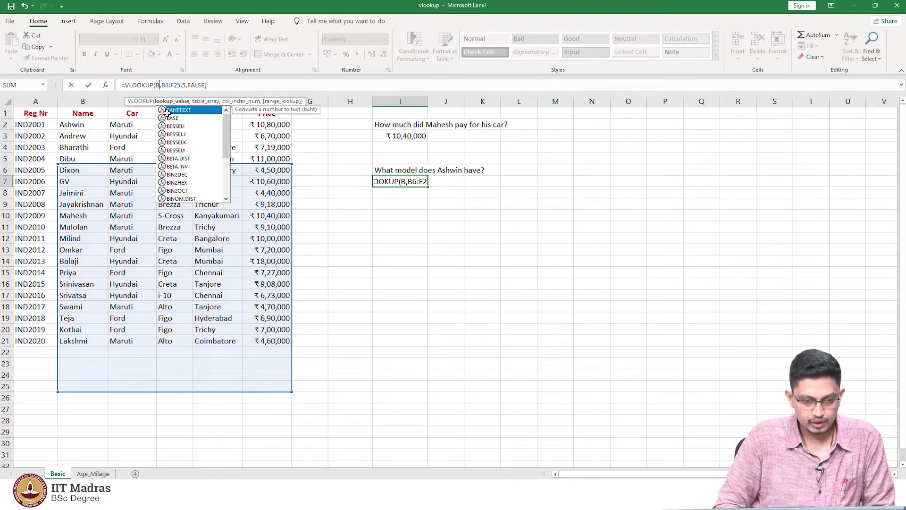
left_click(84, 124)
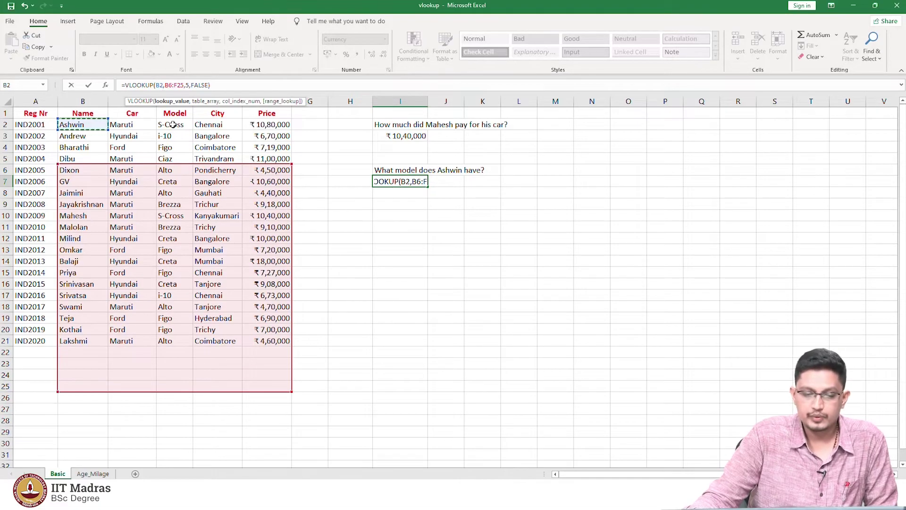
double_click(189, 84)
type("3")
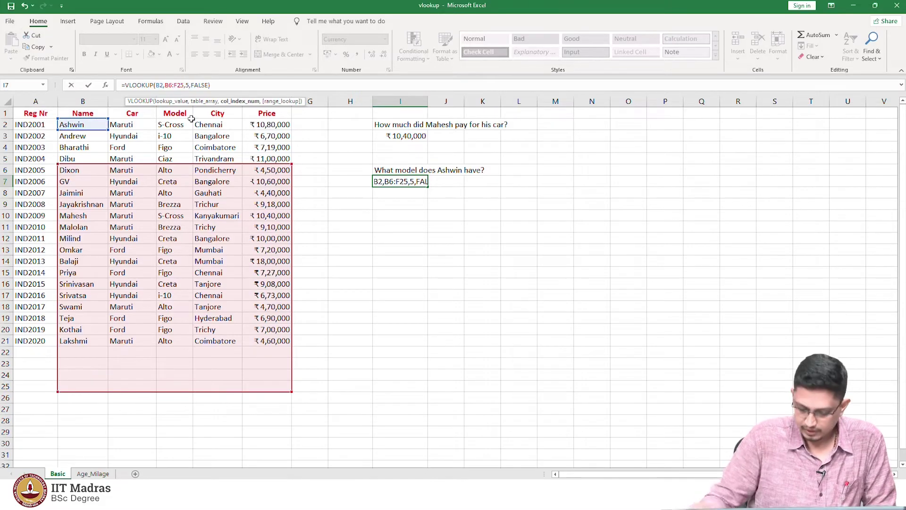
key("Return")
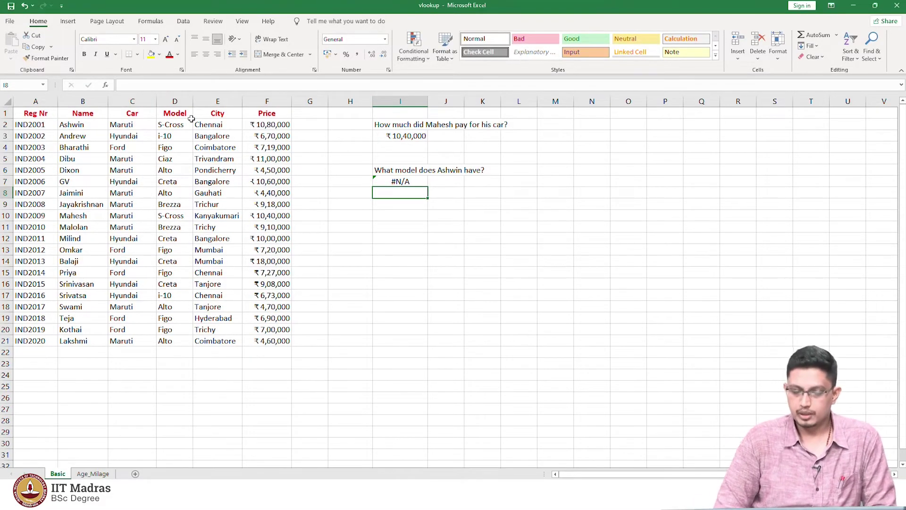
Make the table range in cell I3's lookup formula absolute as $B$2:$F$21, using the faulty formula in I7 as reference.
left_click(401, 181)
left_click(199, 85)
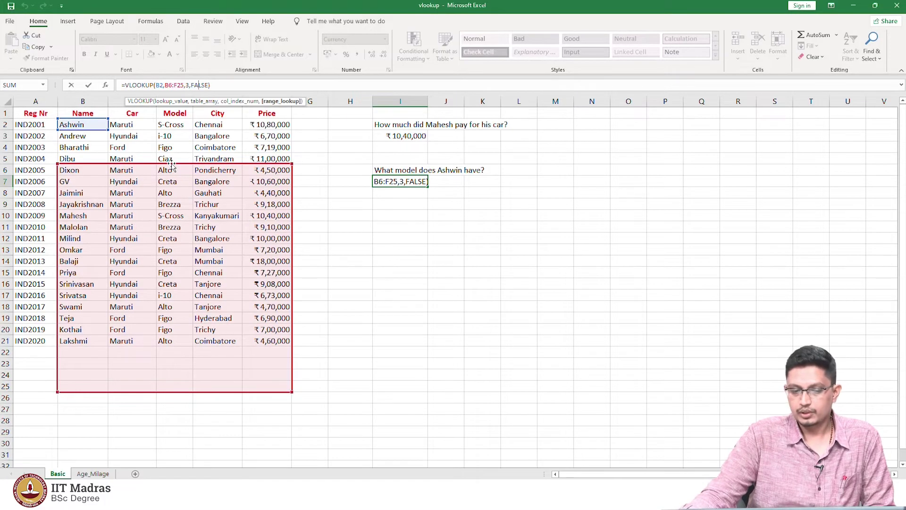
left_click(395, 137)
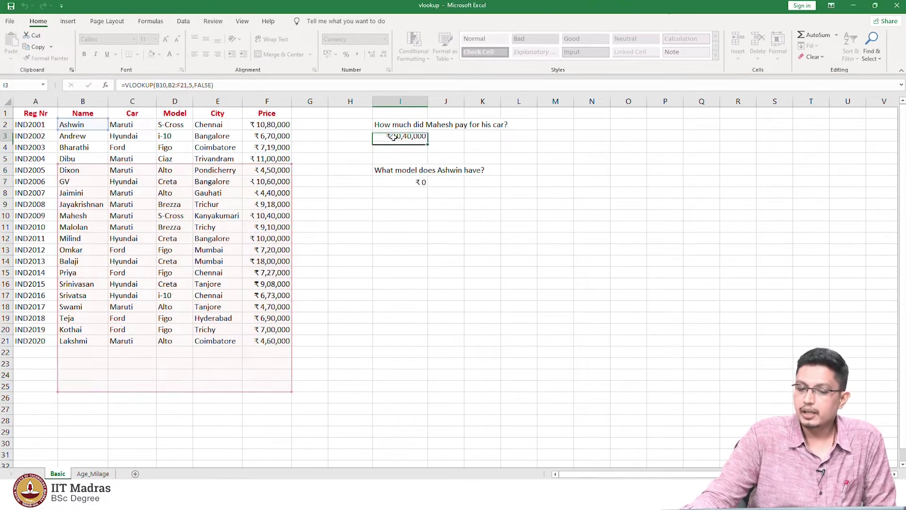
left_click(179, 87)
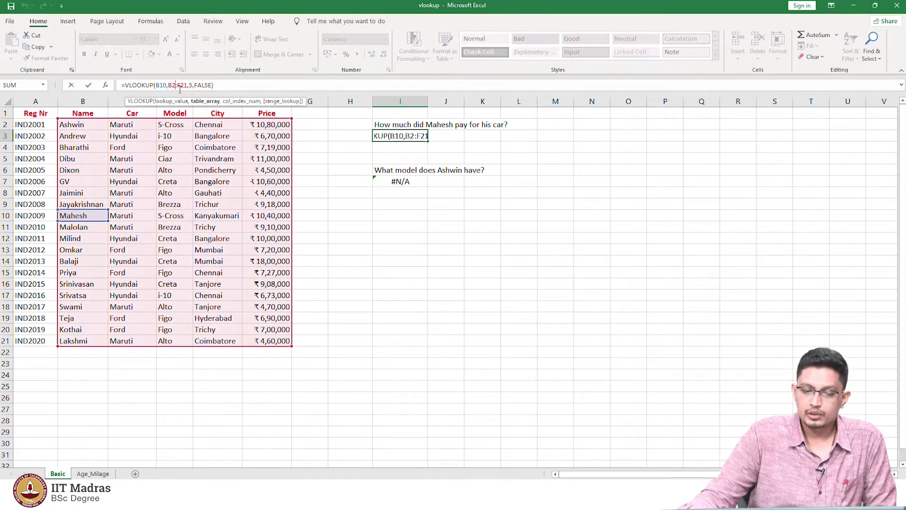
left_click(206, 101)
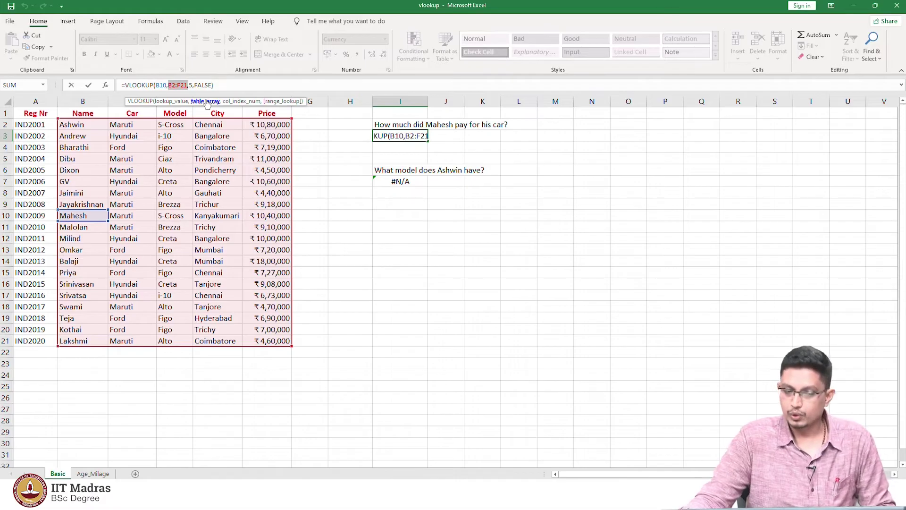
key("F4")
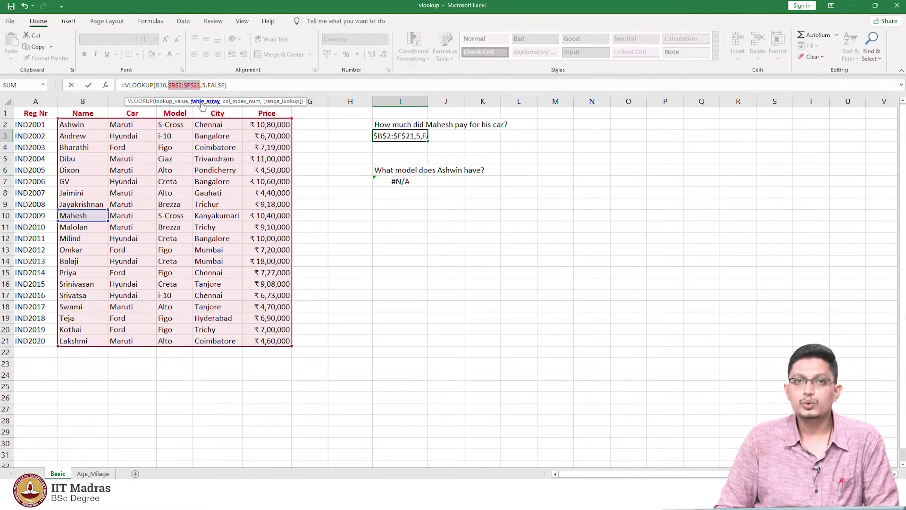
key("Return")
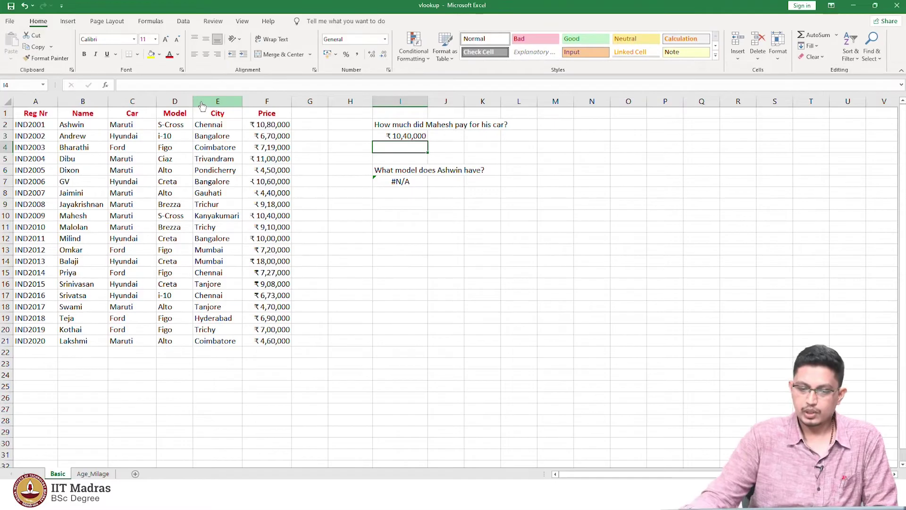
Replace the formula in cell I7 with a copy of the absolute-range lookup from cell I3.
left_click(388, 136)
key("ctrl+c")
left_click(401, 181)
key("ctrl+v")
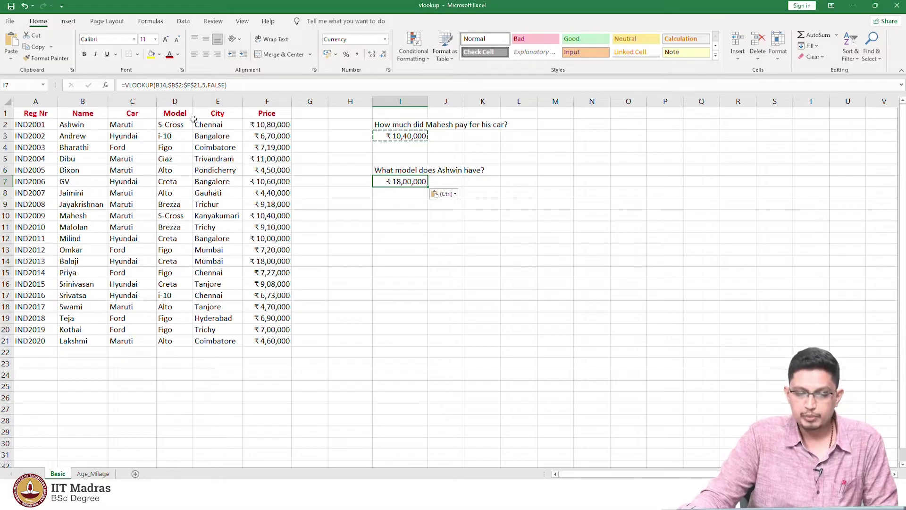
Set the lookup value to B2 and the column index to 3 in cell I7's formula, and check the result against row 2.
left_click(167, 85)
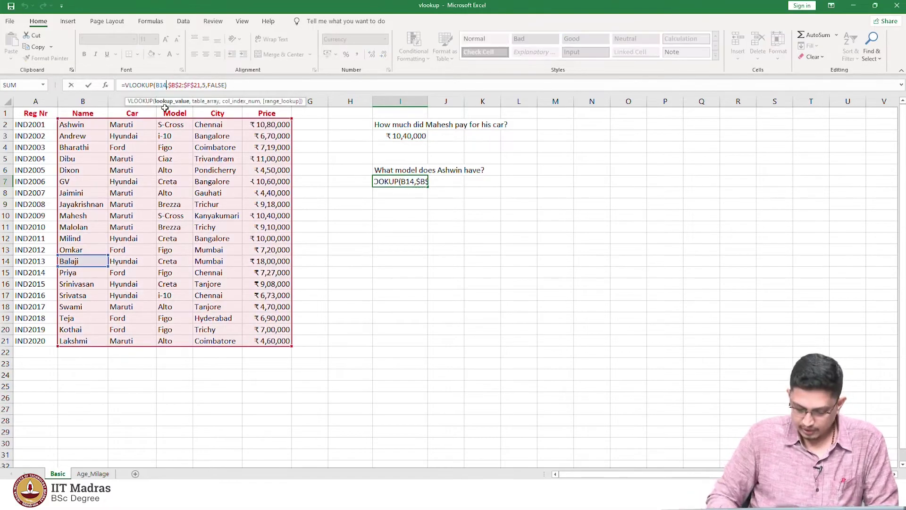
key("BackSpace")
key("BackSpace")
type("2")
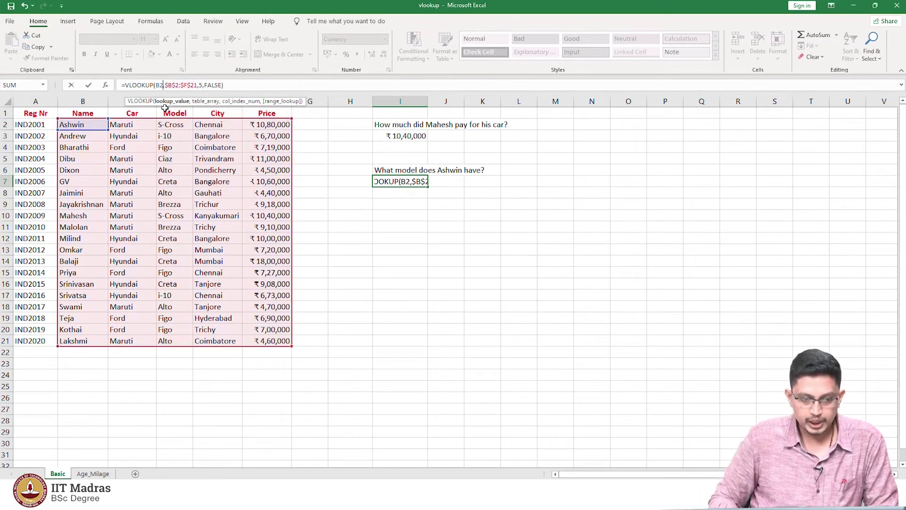
key("Right")
key("Right")
key("Right")
key("Right")
key("Right")
key("Right")
key("Right")
key("Right")
key("Right")
key("Right")
key("Right")
key("Right")
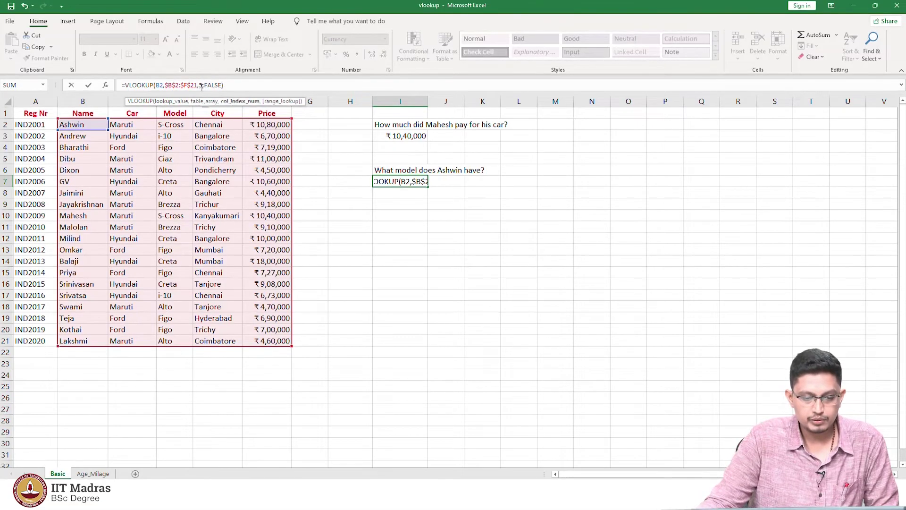
key("BackSpace")
type("3")
key("Return")
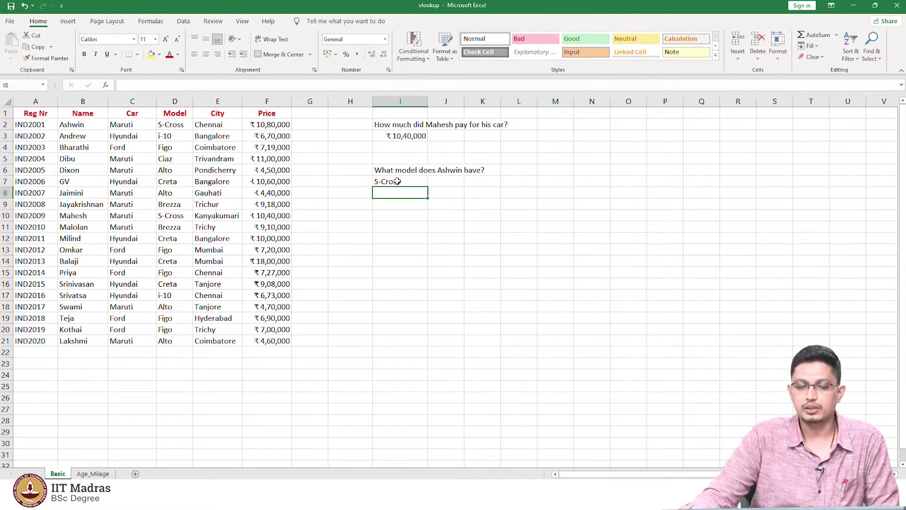
left_click(5, 124)
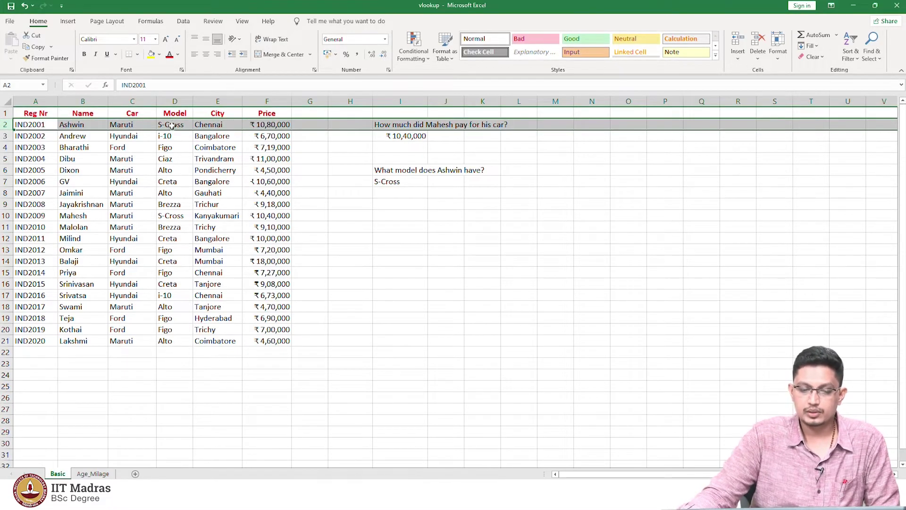
left_click(383, 214)
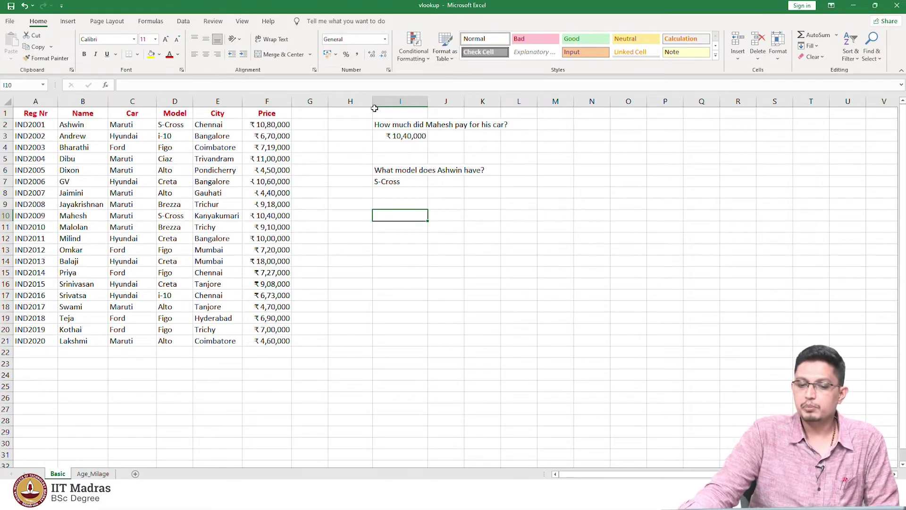
Insert two blank columns between the car table and the lookup questions on the Basic sheet.
left_click(351, 101)
right_click(365, 101)
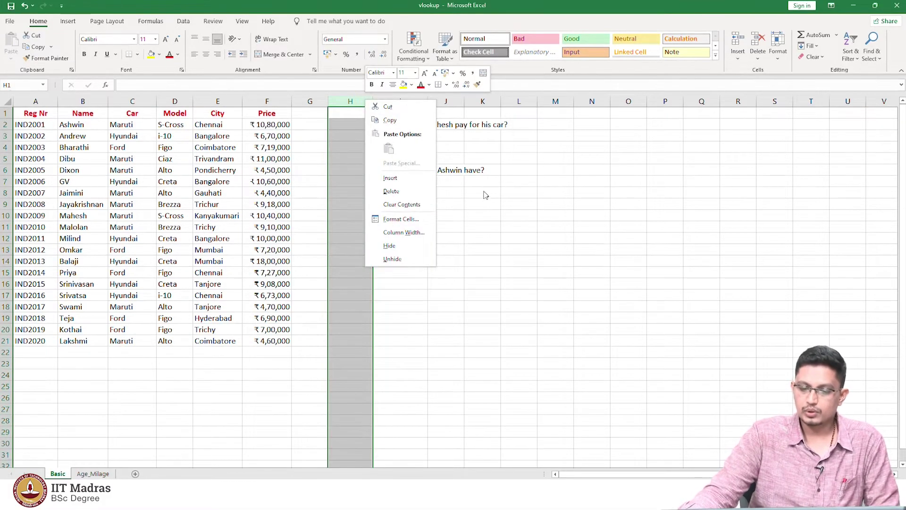
key("Escape")
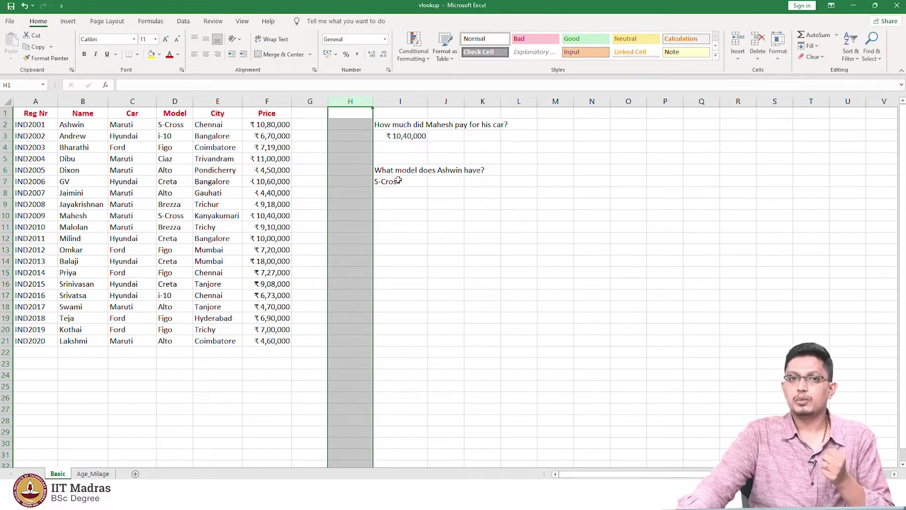
right_click(350, 103)
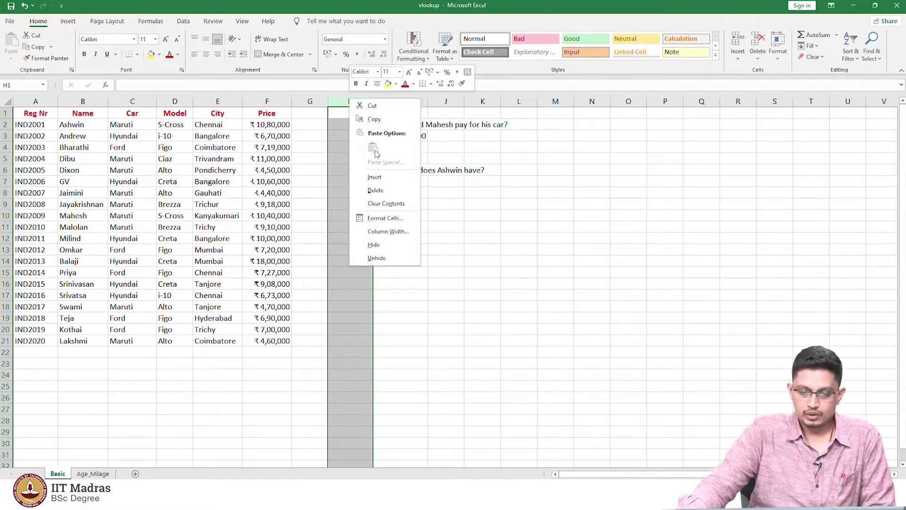
left_click(378, 176)
right_click(380, 102)
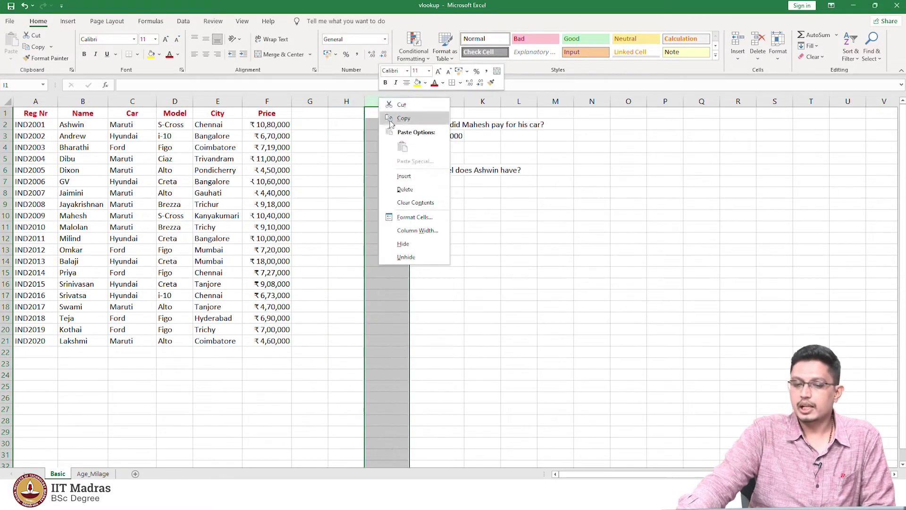
left_click(408, 176)
left_click(491, 226)
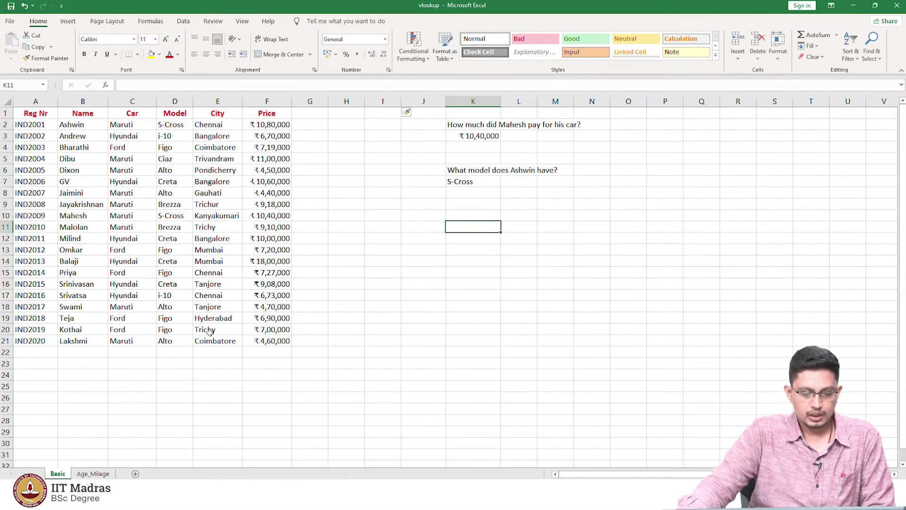
Compare the Reg Nr column and its order on the Basic sheet with the one on the Age_Milage sheet.
left_click(94, 474)
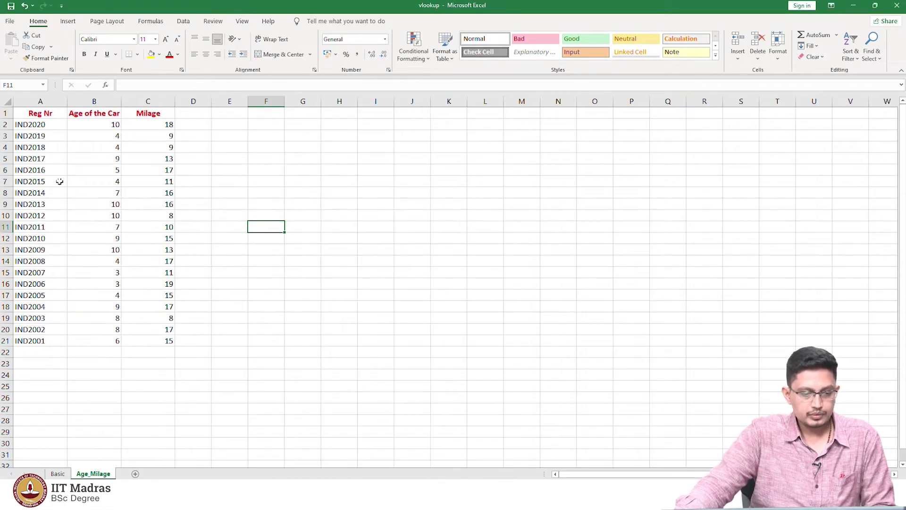
double_click(55, 124)
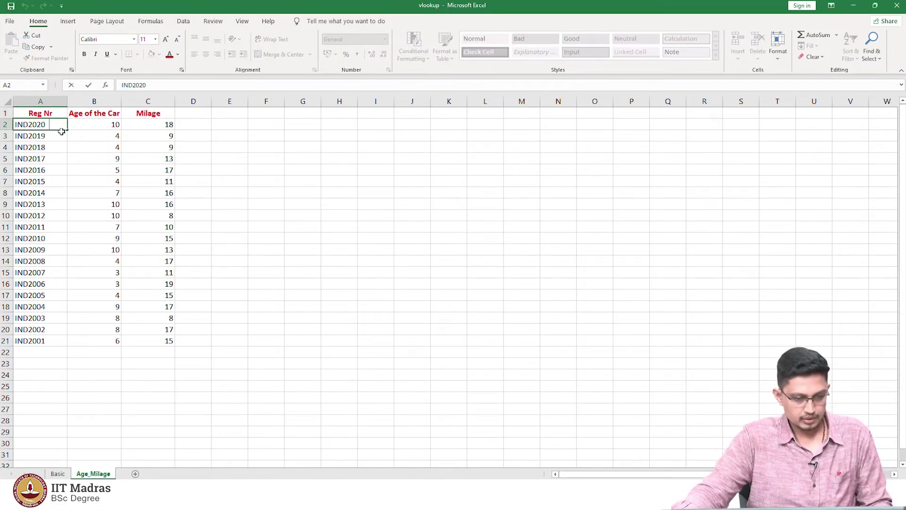
key("Escape")
left_click(57, 474)
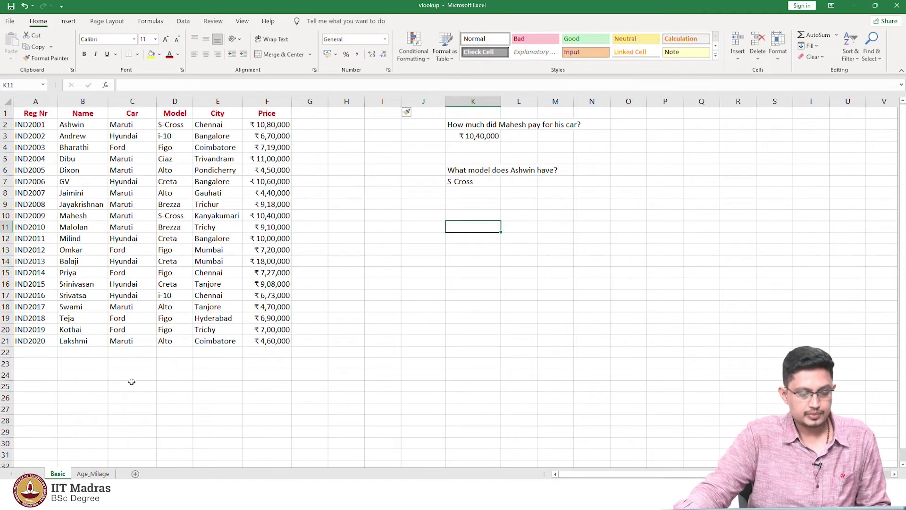
left_click(38, 95)
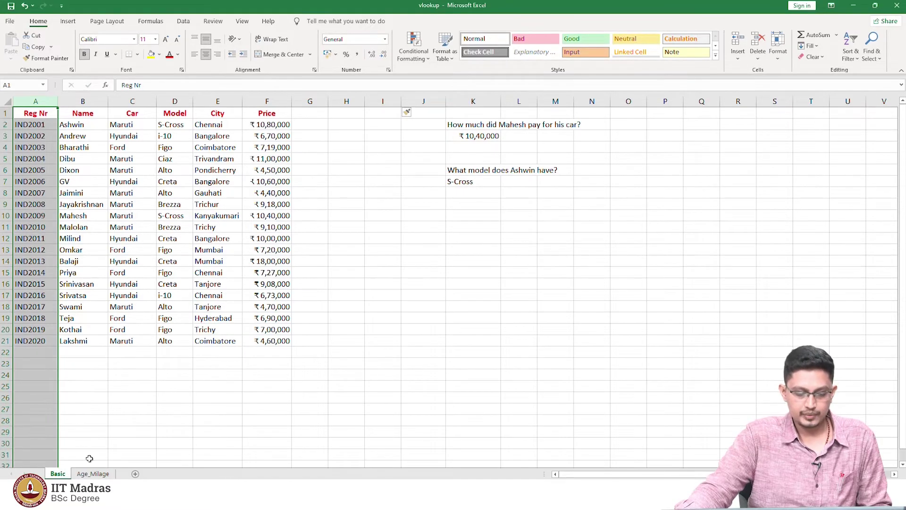
left_click(93, 474)
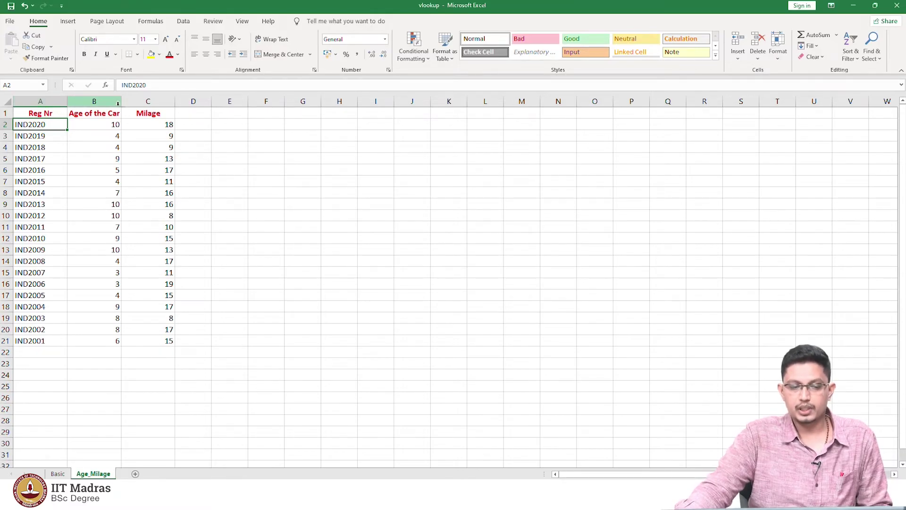
left_click(58, 473)
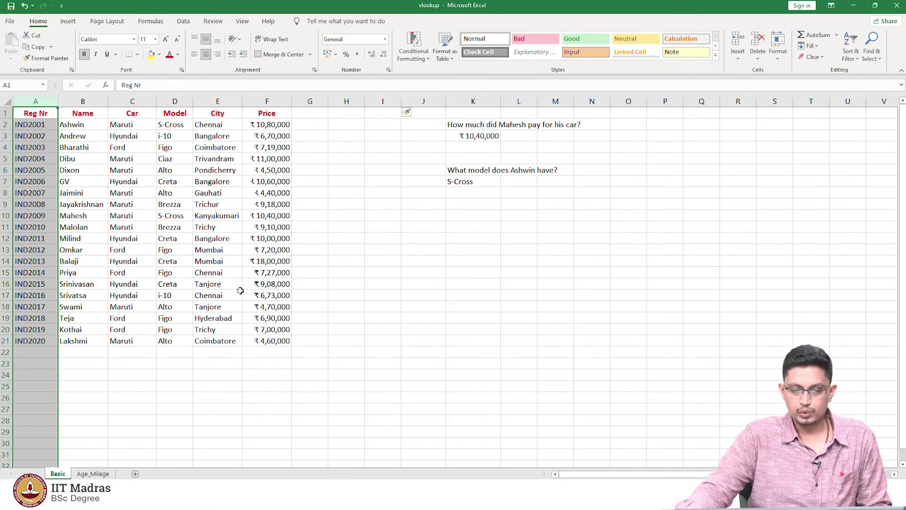
Add the column headers Age of the Car in G1 and Milage in H1 of the Basic sheet.
left_click(308, 113)
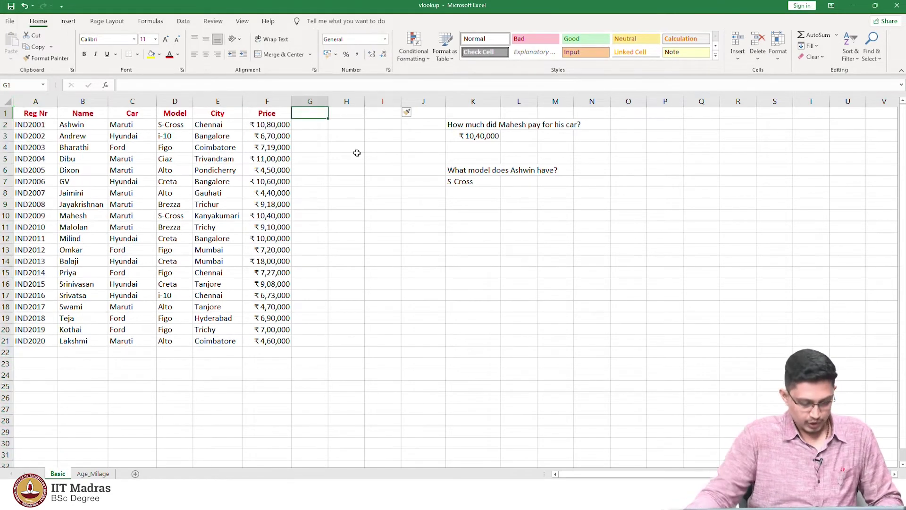
type("Age")
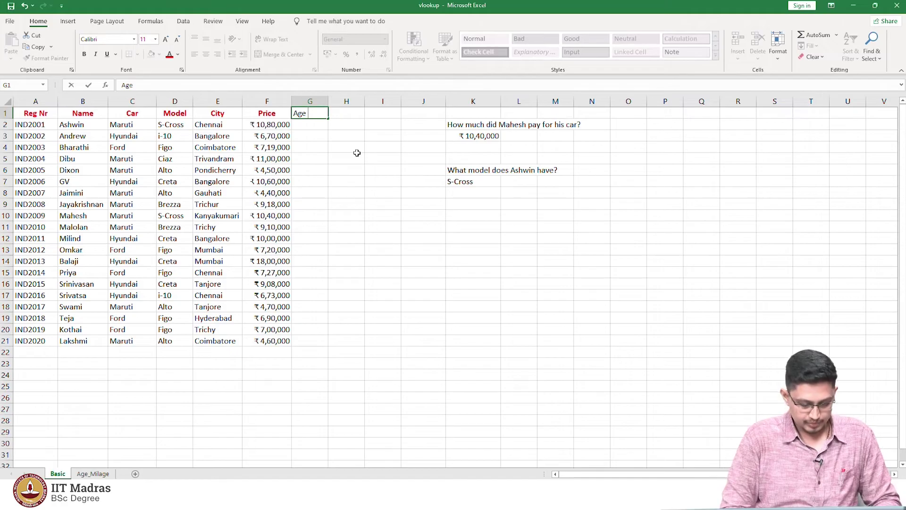
type(" of the Car")
key("Return")
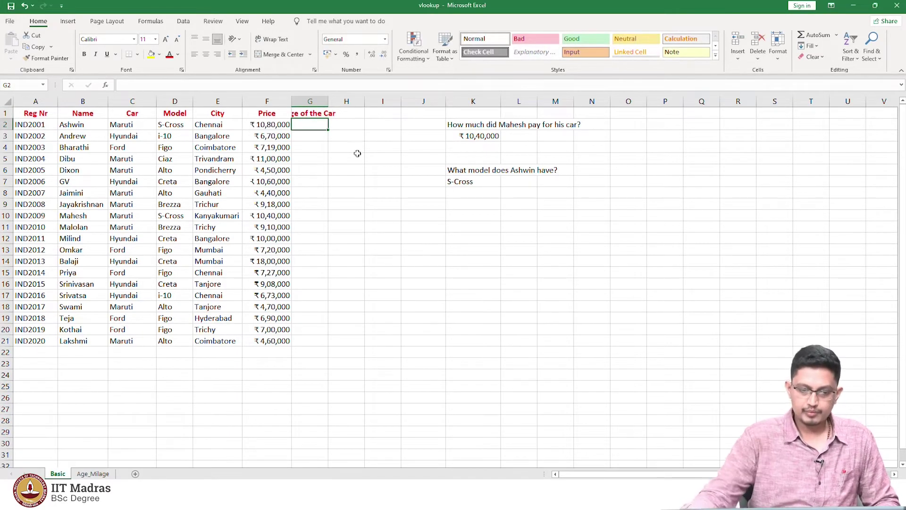
left_click(356, 112)
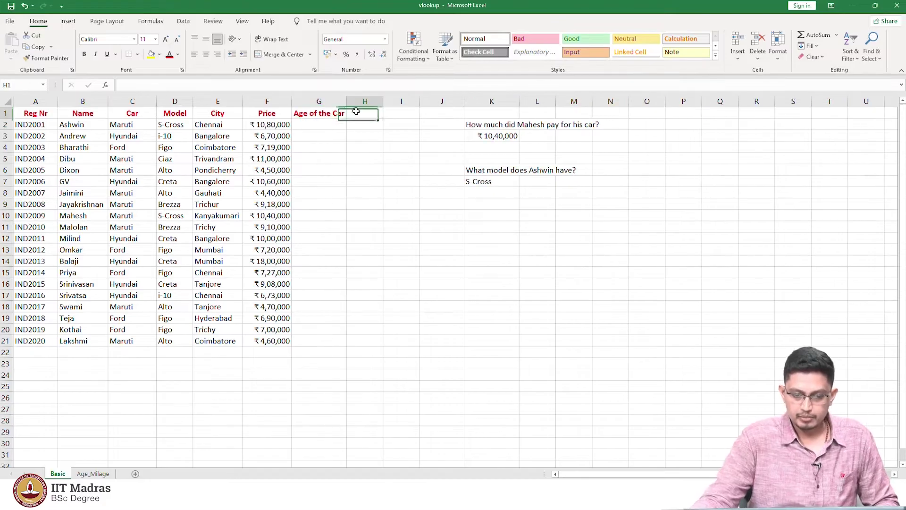
type("Milage")
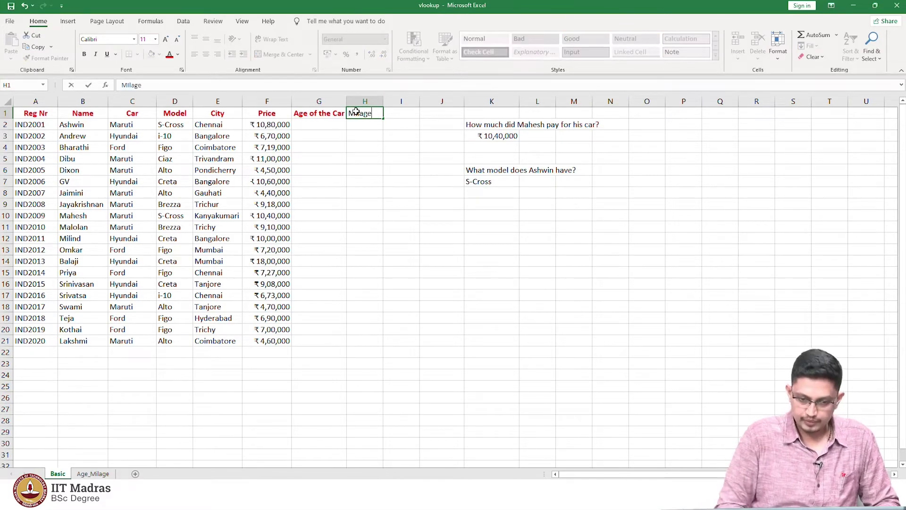
key("Return")
Begin a VLOOKUP in G2 with A2 as the lookup value and Age_Milage range A2:C21 as the table array.
left_click(326, 123)
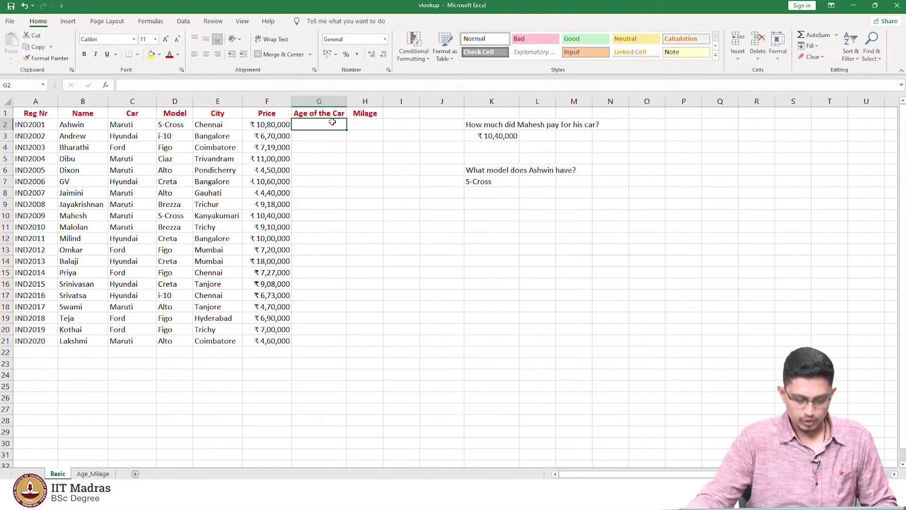
type("=")
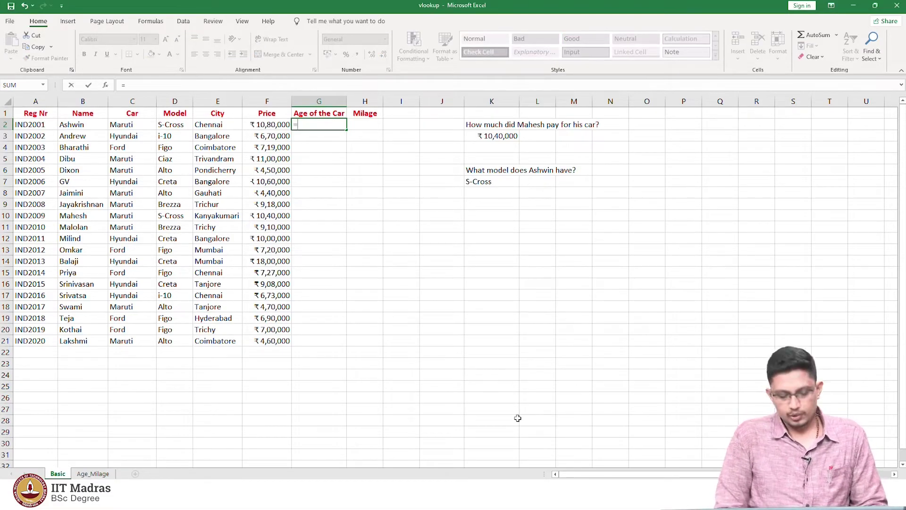
type("vlo")
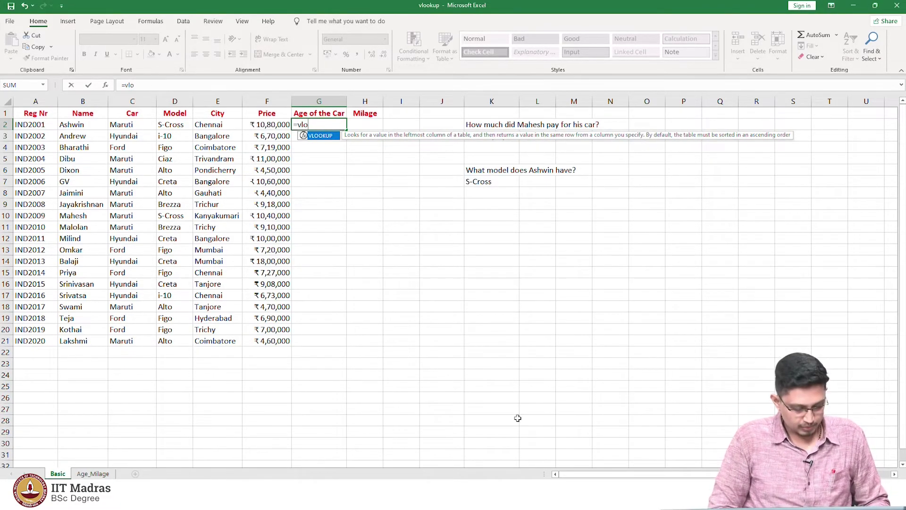
key("Tab")
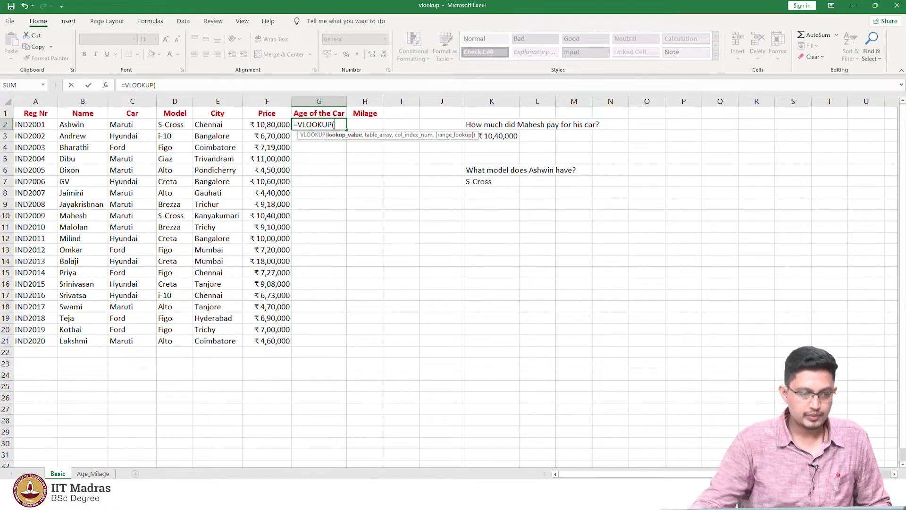
left_click(43, 125)
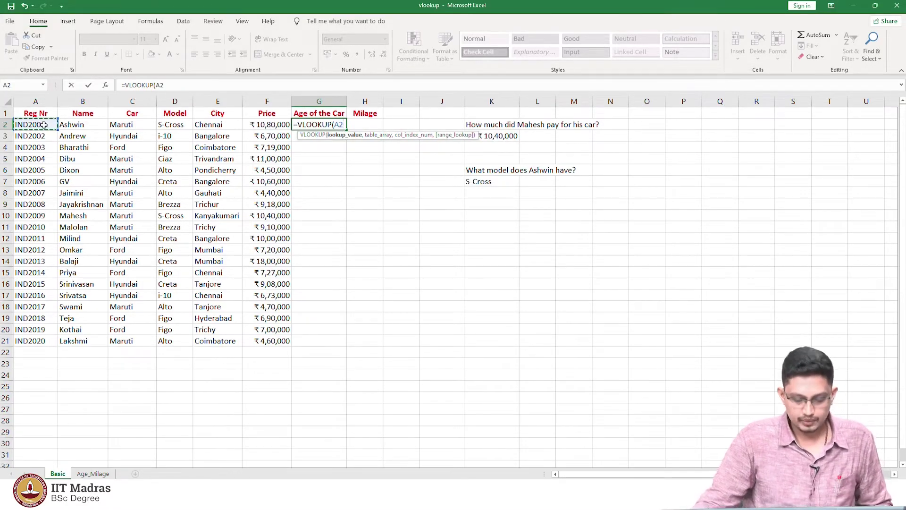
type(",")
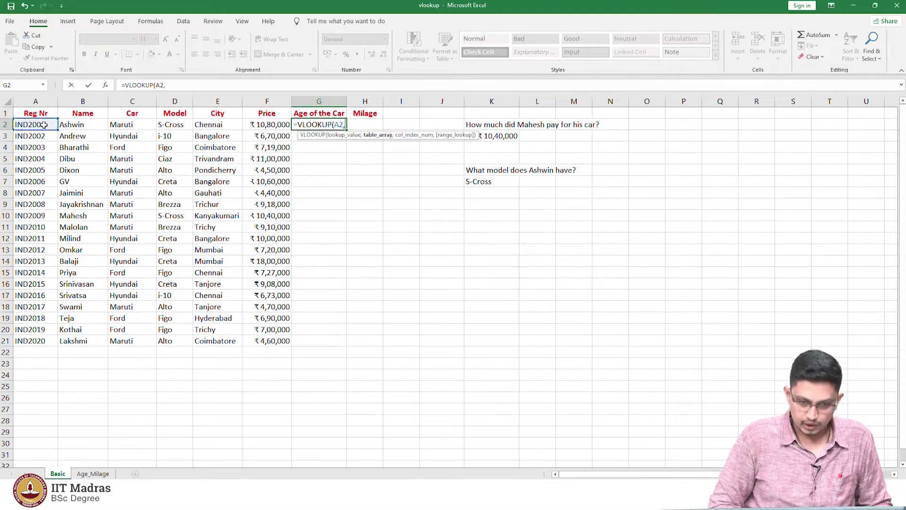
left_click(87, 474)
left_click_drag(31, 124, 157, 338)
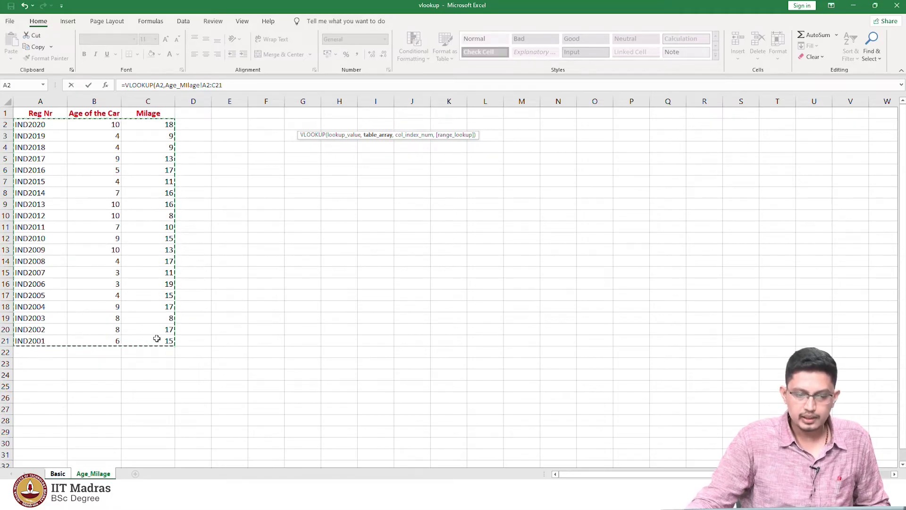
Complete the G2 formula with column index 2 and range lookup 0 for an exact match.
left_click(233, 83)
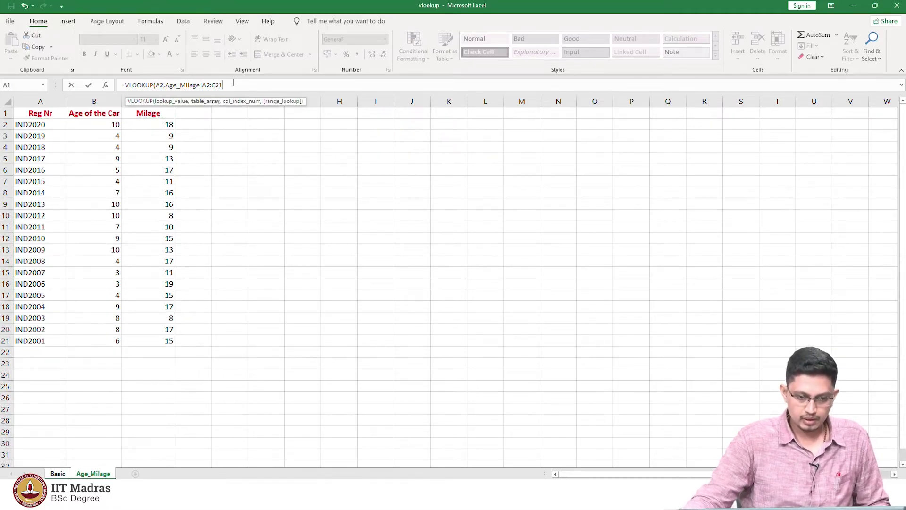
type(",")
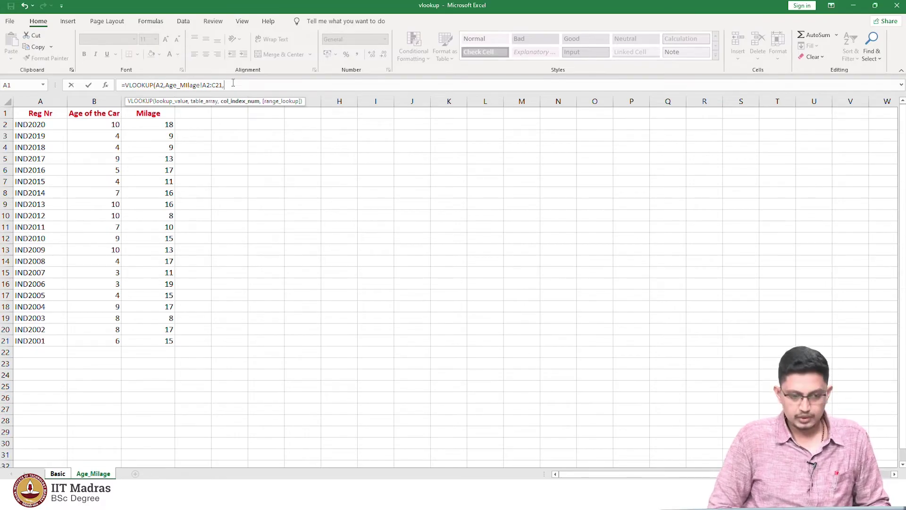
type("2")
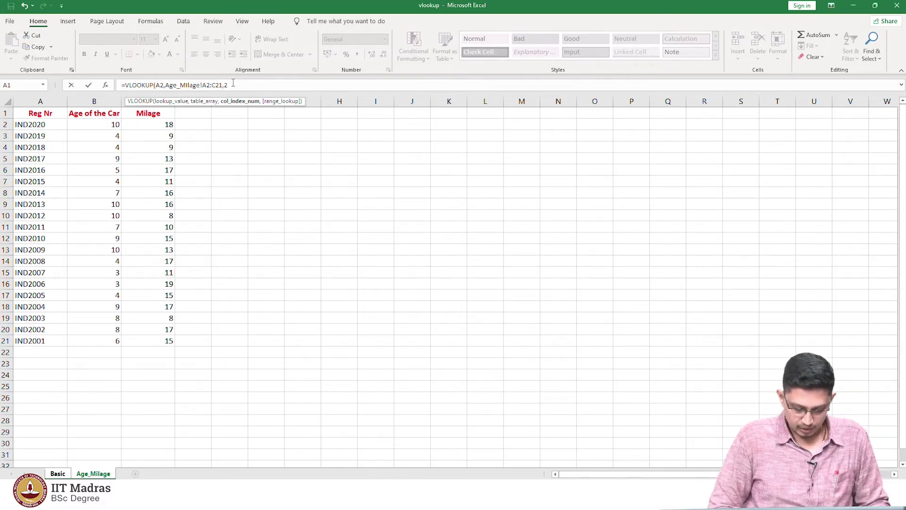
type(",")
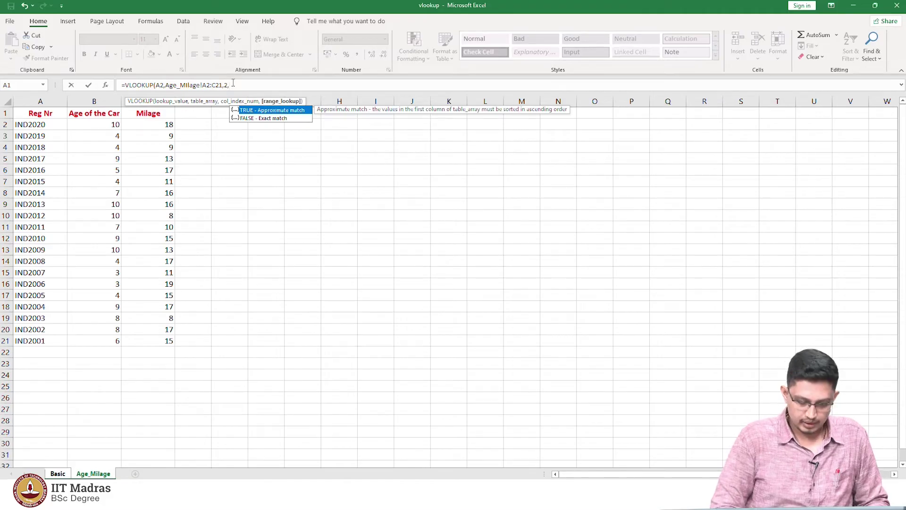
type("0)")
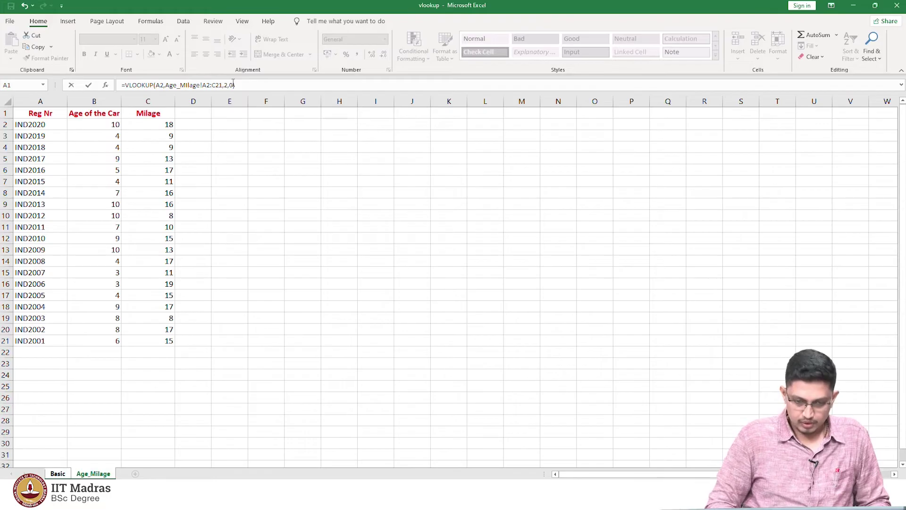
key("Return")
Make the table array in G2's formula absolute as $A$2:$C$21 on the Age_Milage sheet.
left_click(329, 121)
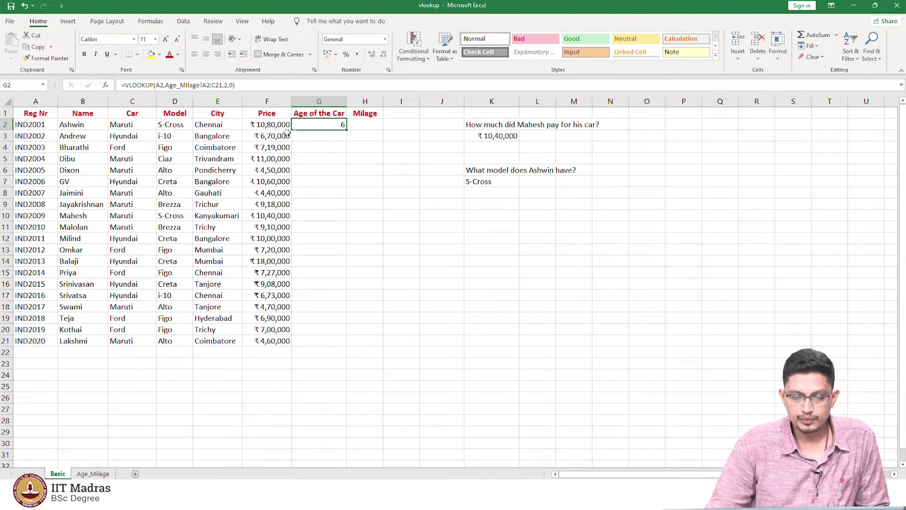
left_click(204, 85)
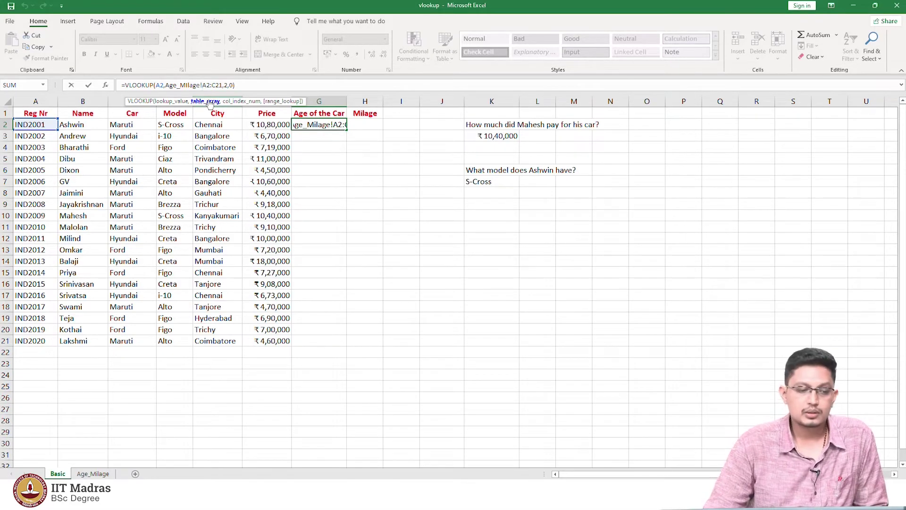
left_click(210, 102)
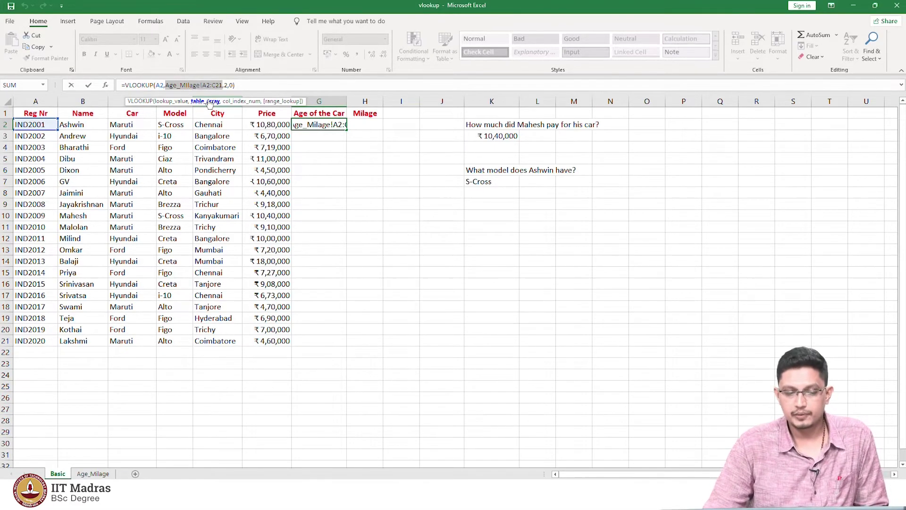
key("F4")
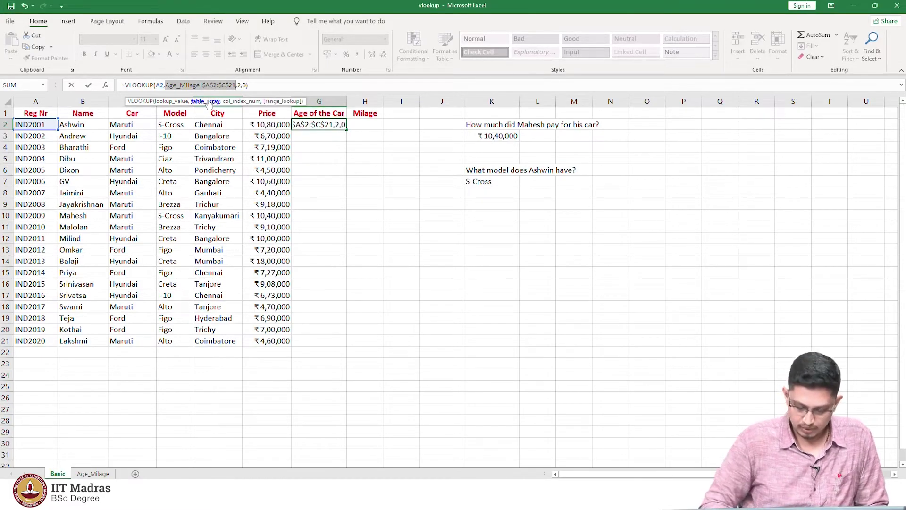
key("Return")
Fill the G2 age lookup down through G21 and inspect the formula in the last row.
left_click(302, 124)
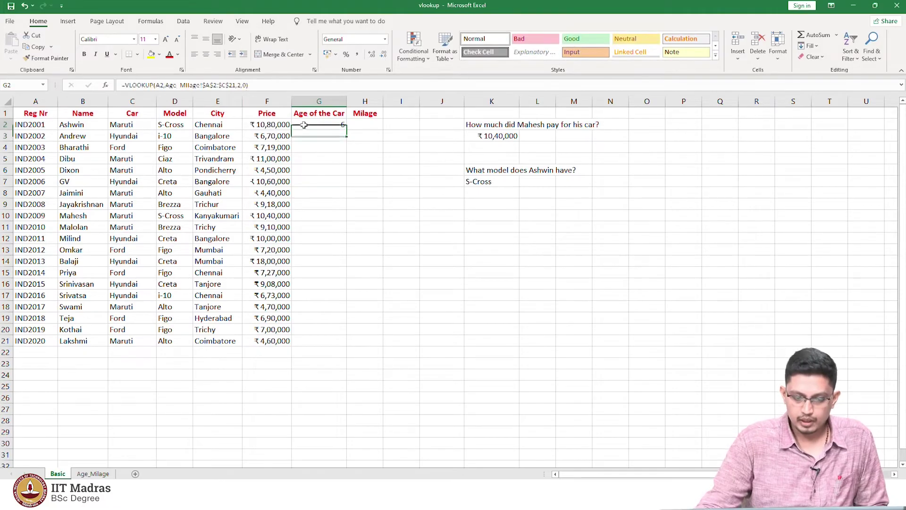
left_click_drag(347, 129, 358, 342)
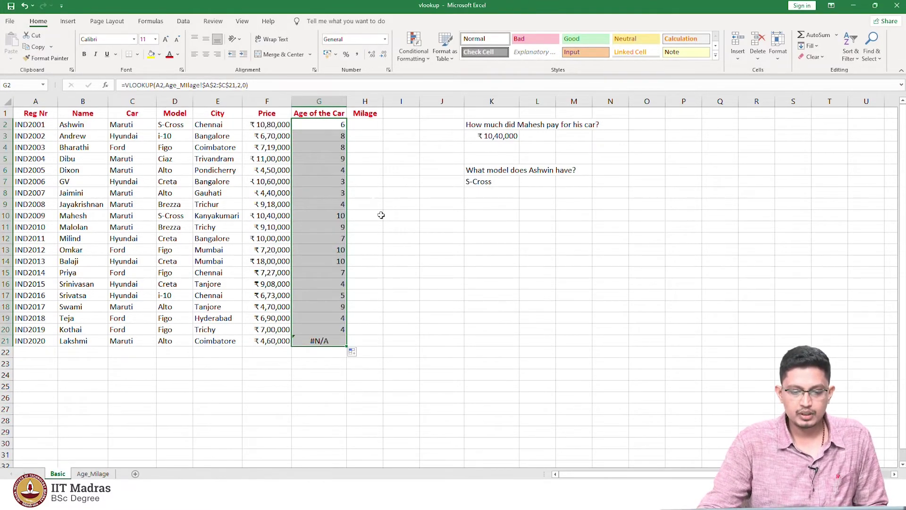
left_click(331, 341)
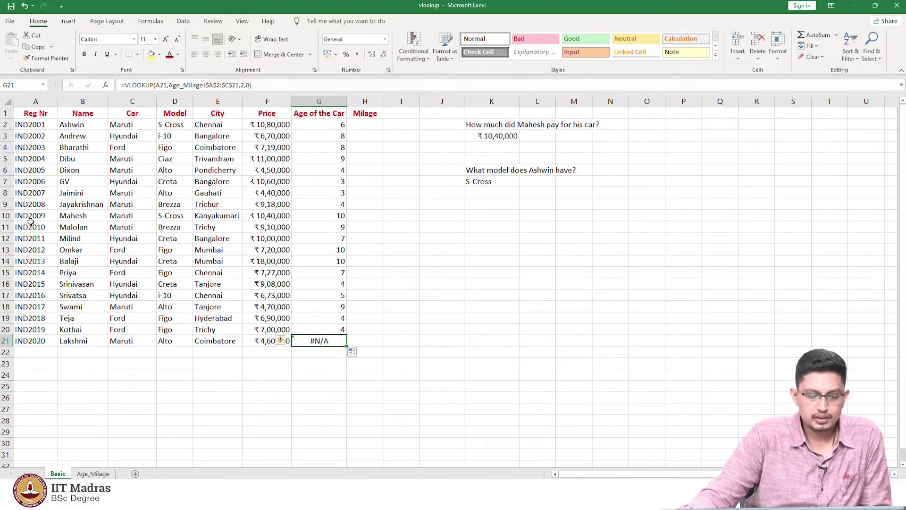
Compare the car age for IND2010 on the Basic sheet with its row on the Age_Milage sheet.
left_click(7, 226)
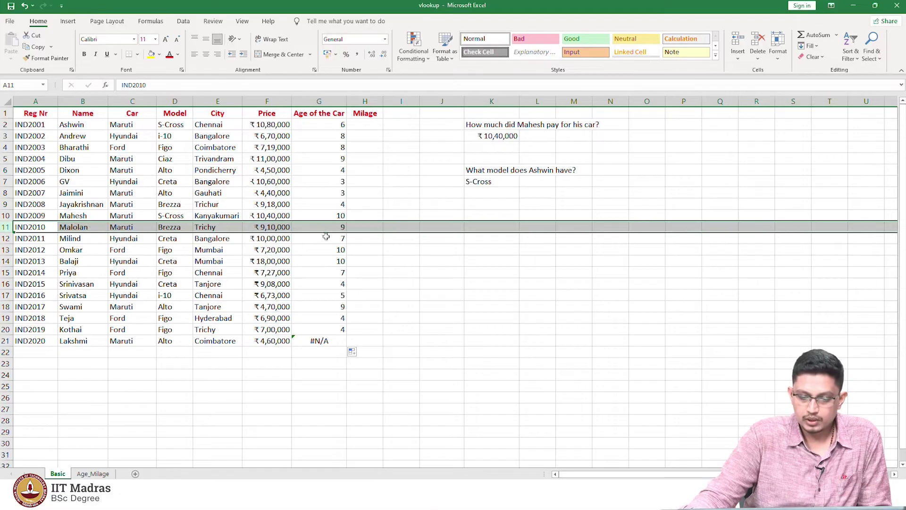
left_click(101, 474)
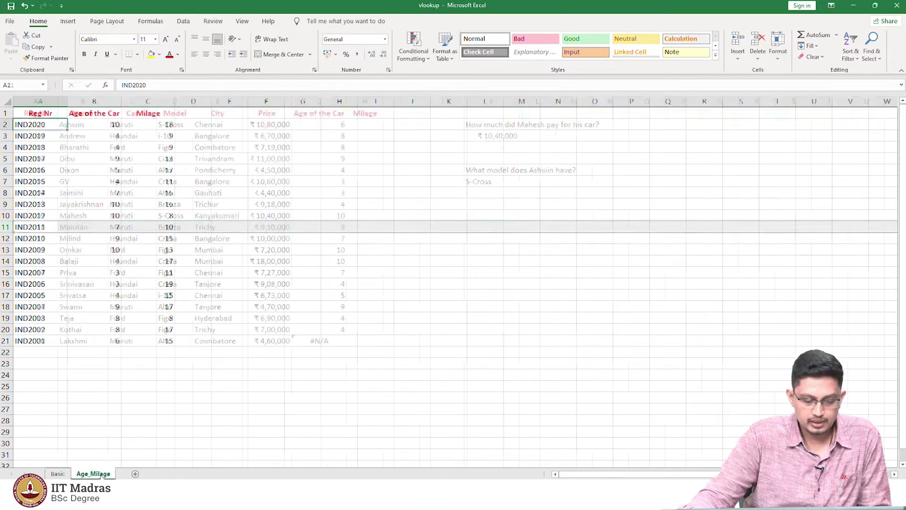
left_click(57, 474)
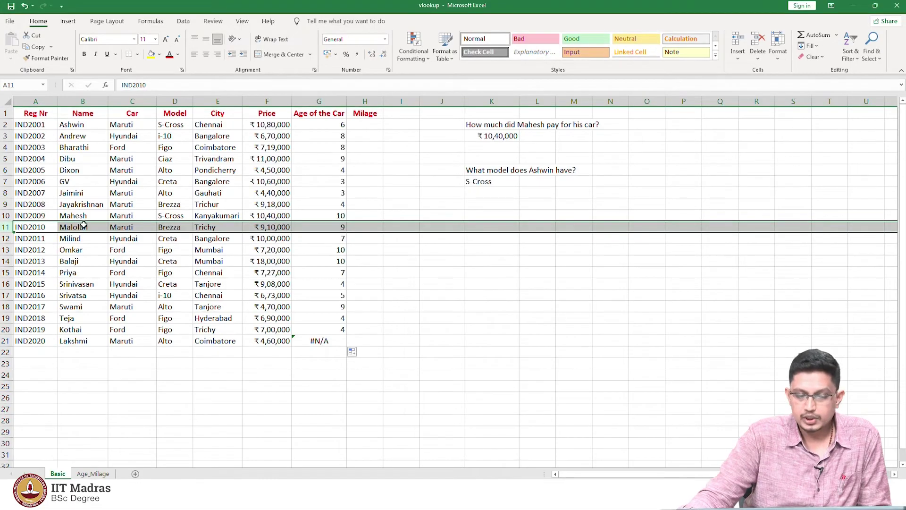
left_click(46, 229)
key("shift+space")
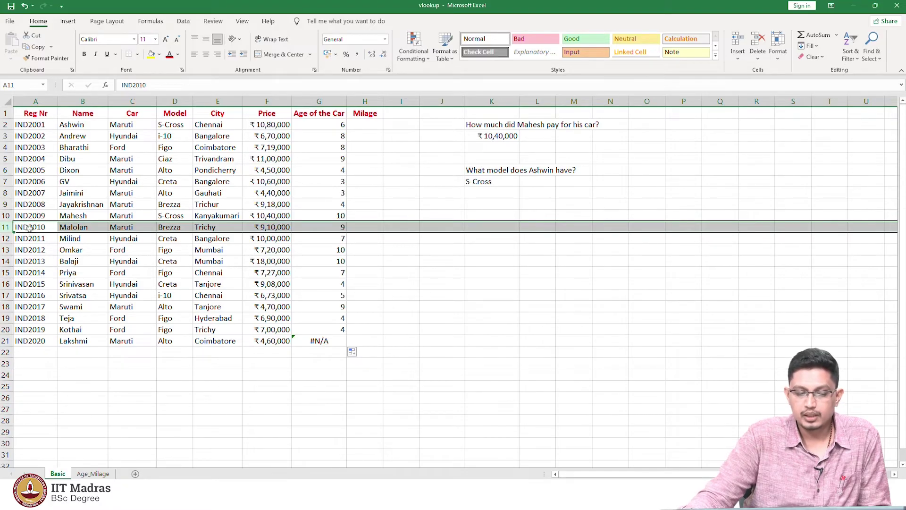
left_click(93, 473)
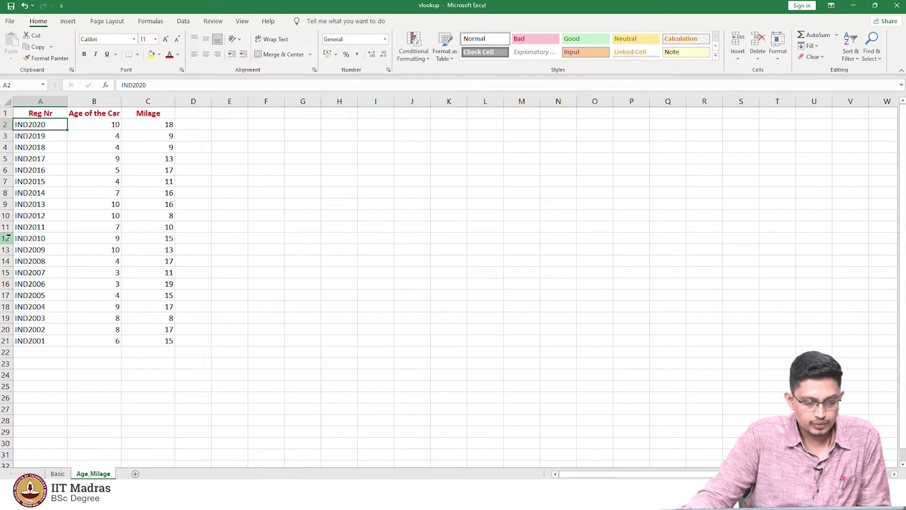
left_click(6, 238)
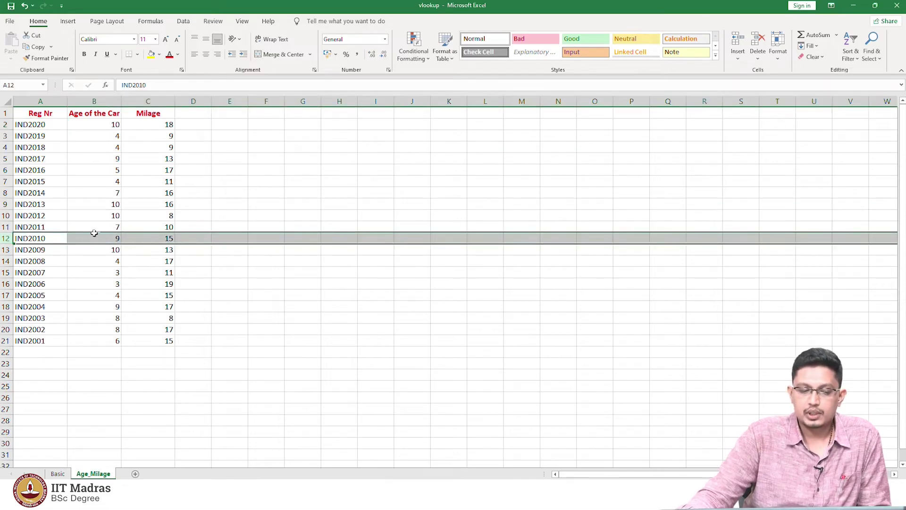
Check the looked-up age for IND2019 on the Basic sheet against its Age_Milage row.
left_click(58, 474)
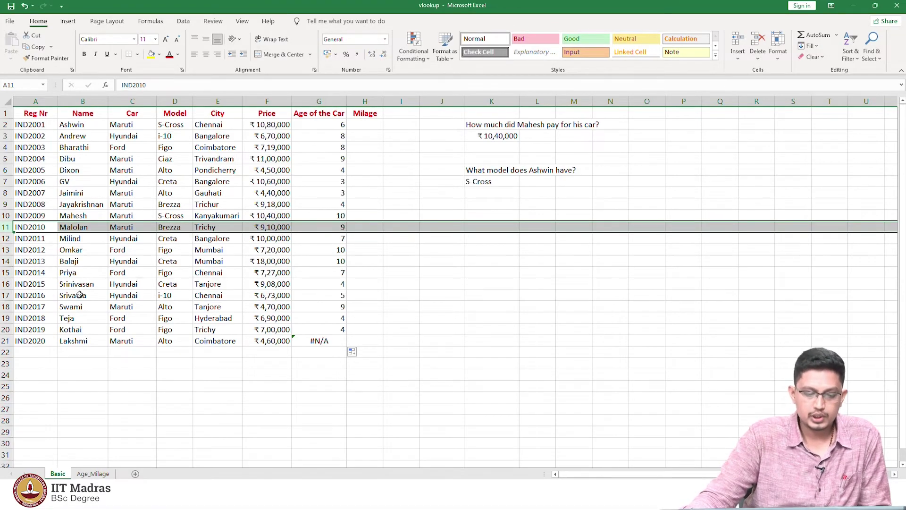
left_click(6, 328)
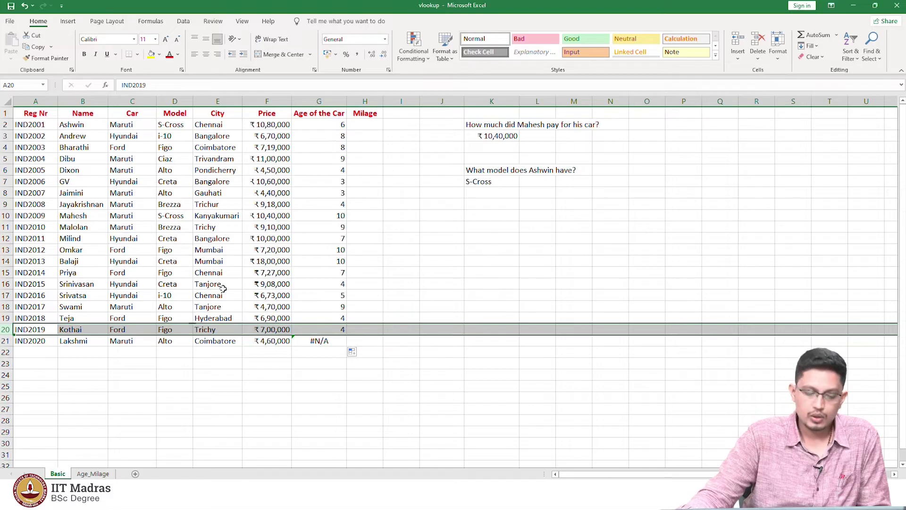
left_click(94, 474)
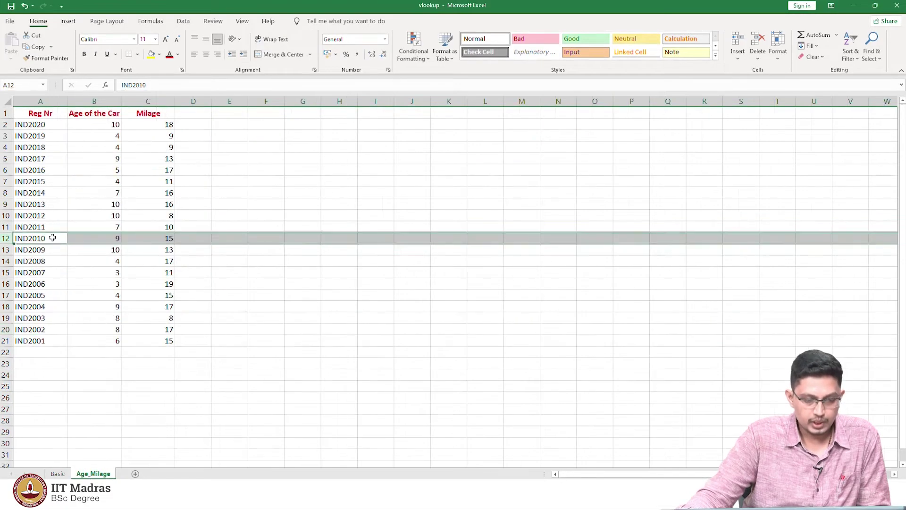
left_click(4, 136)
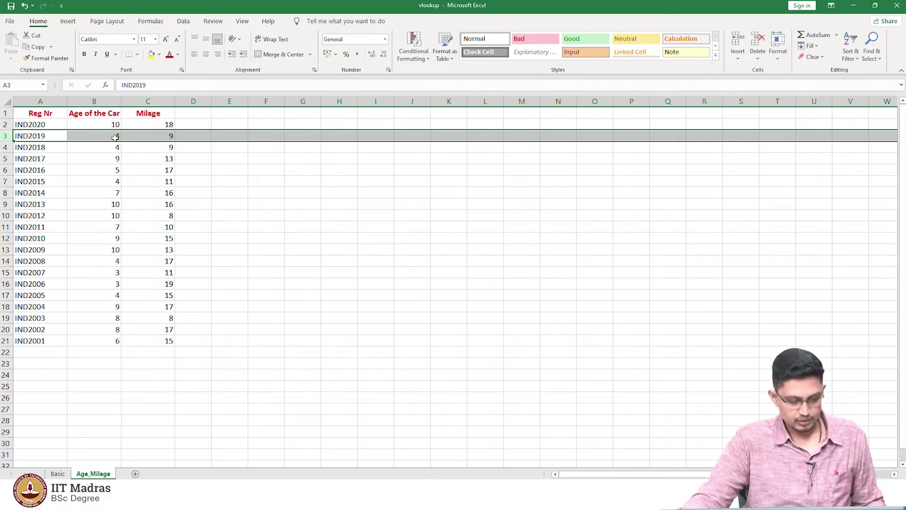
left_click(57, 474)
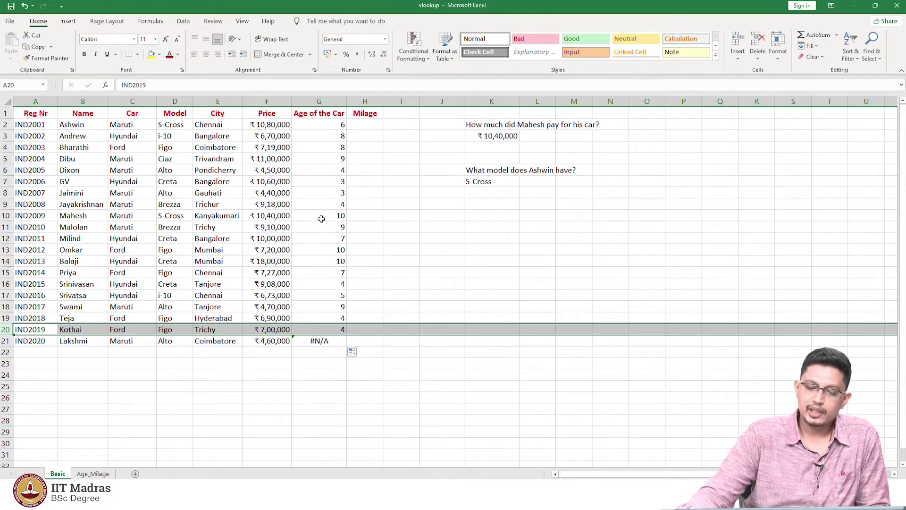
Inspect the lookup formula in G21 and the contents of IND2020's Reg Nr cell A2 on the Age_Milage sheet.
left_click(329, 344)
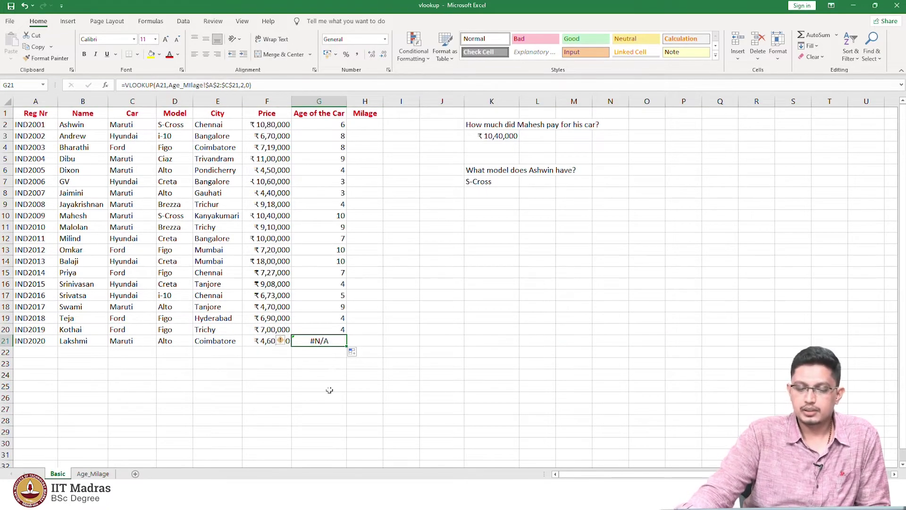
double_click(329, 346)
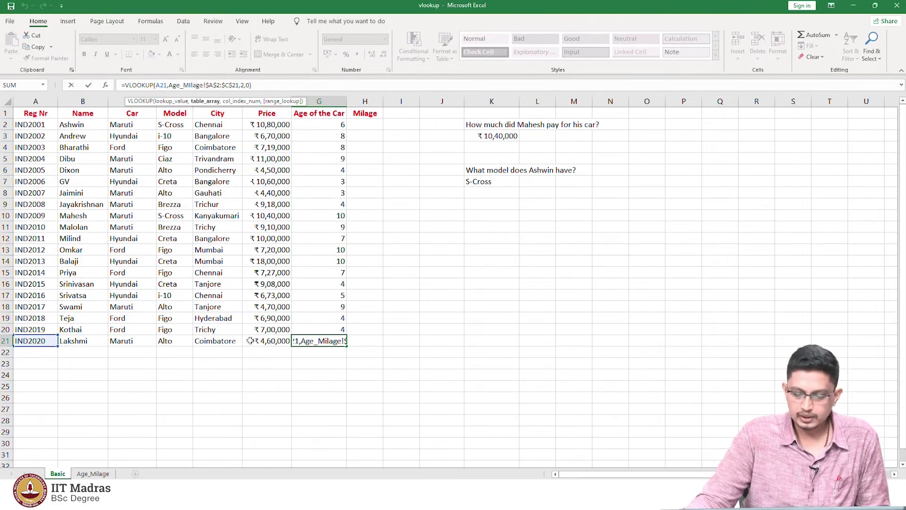
left_click(96, 474)
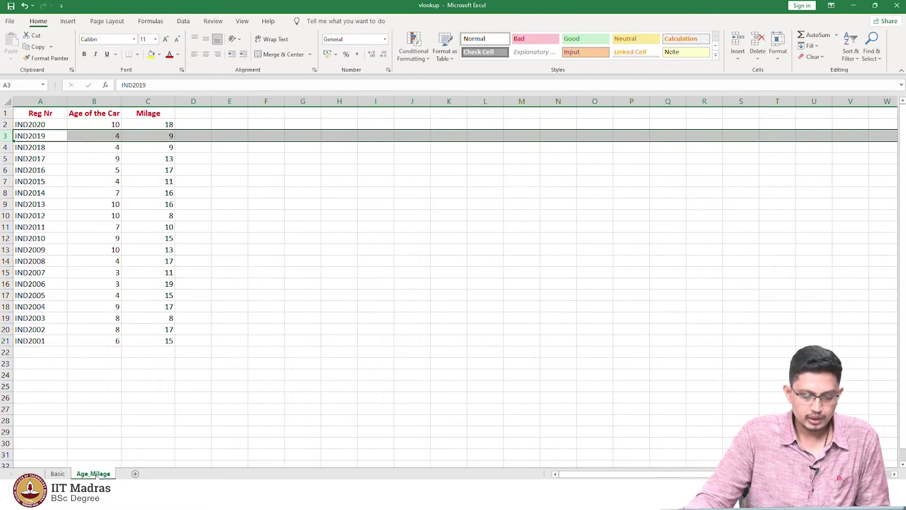
left_click(64, 124)
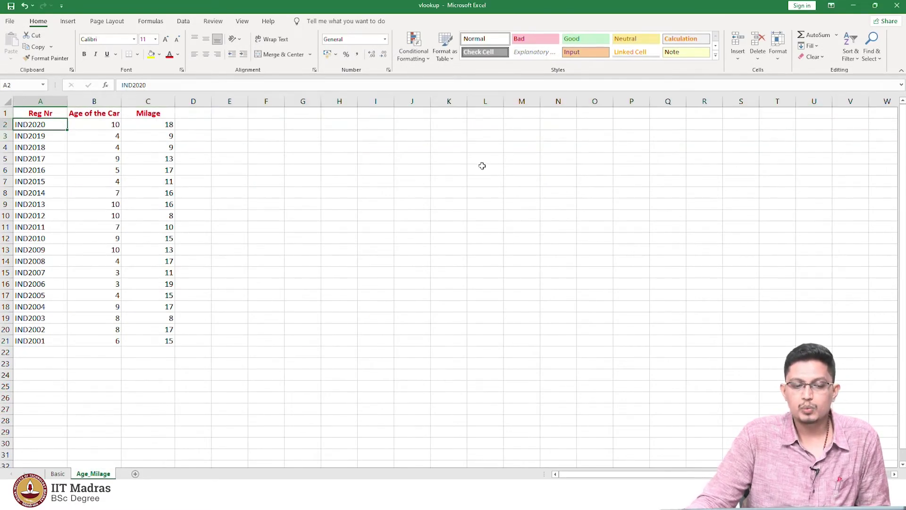
double_click(57, 123)
key("Escape")
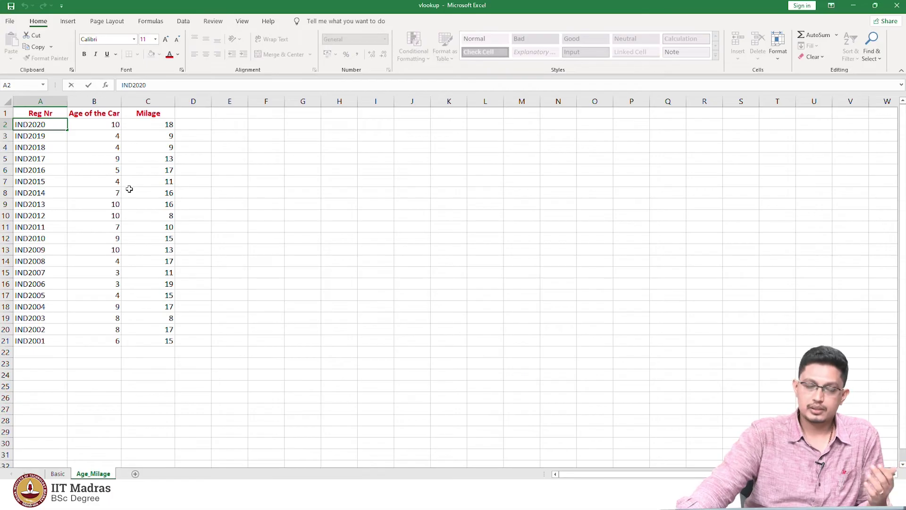
left_click(56, 474)
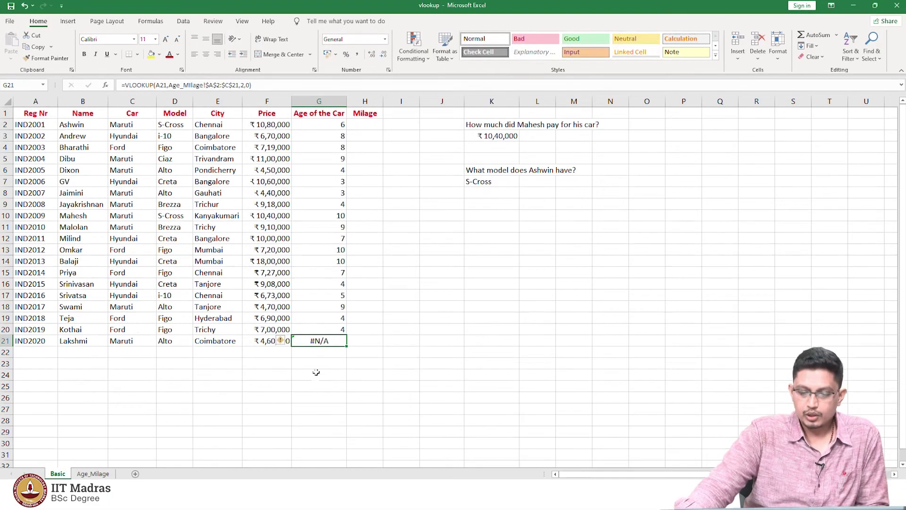
Try an approximate match in G21 by changing the VLOOKUP's range lookup argument to TRUE.
left_click(251, 85)
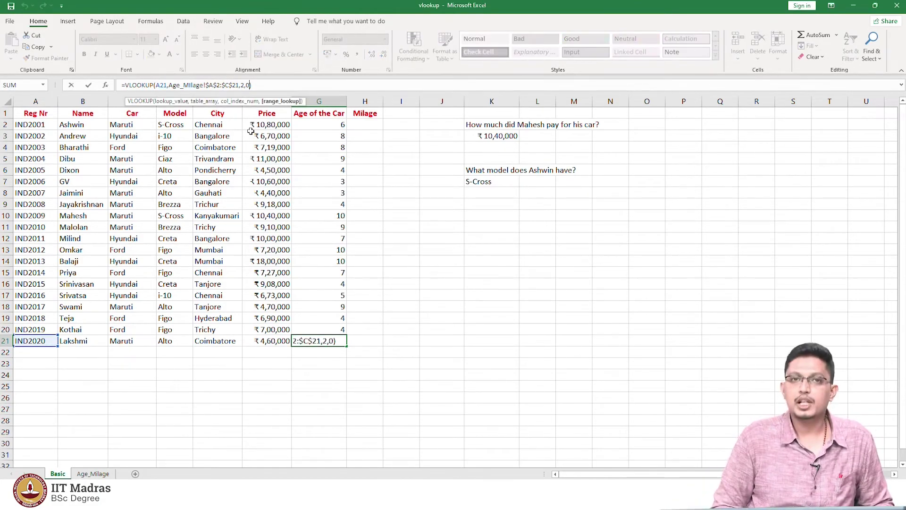
key("BackSpace")
type("TRUE")
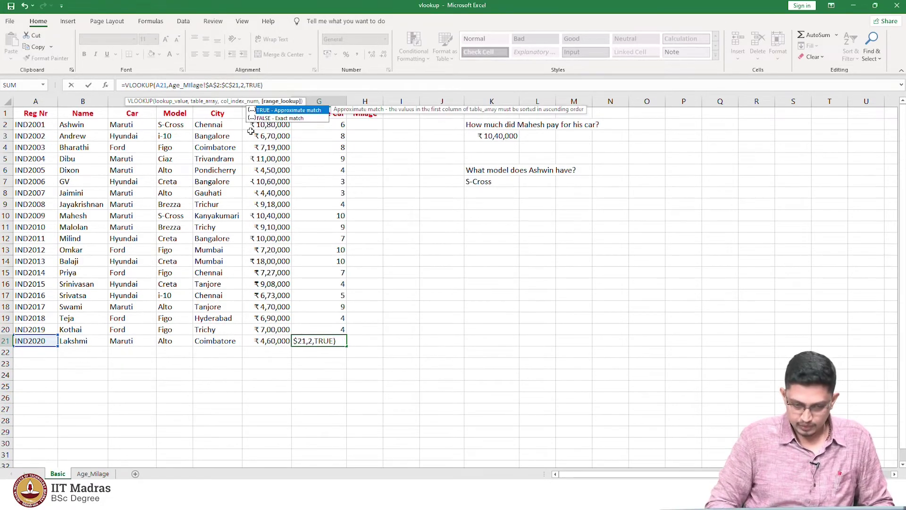
key("Return")
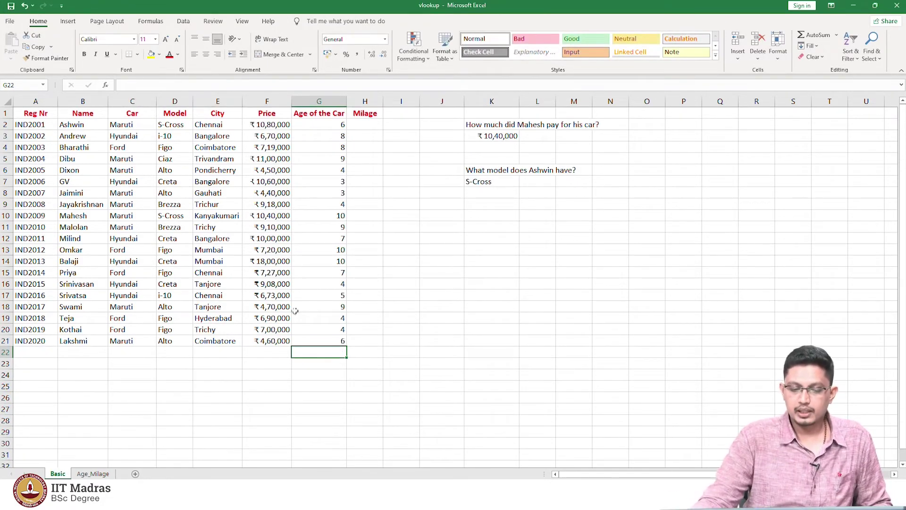
Remove the trailing space after IND2020 in cell A2 of the Age_Milage sheet and return to the Basic sheet.
left_click(313, 343)
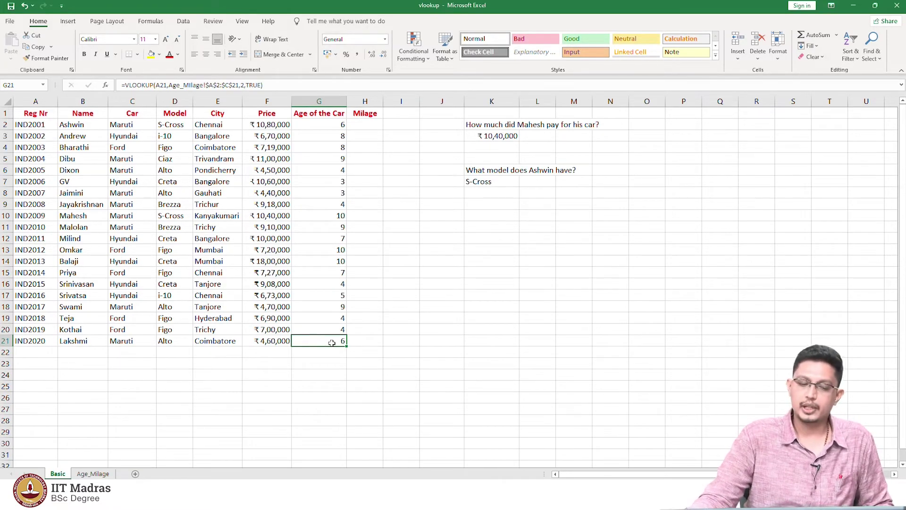
left_click(93, 473)
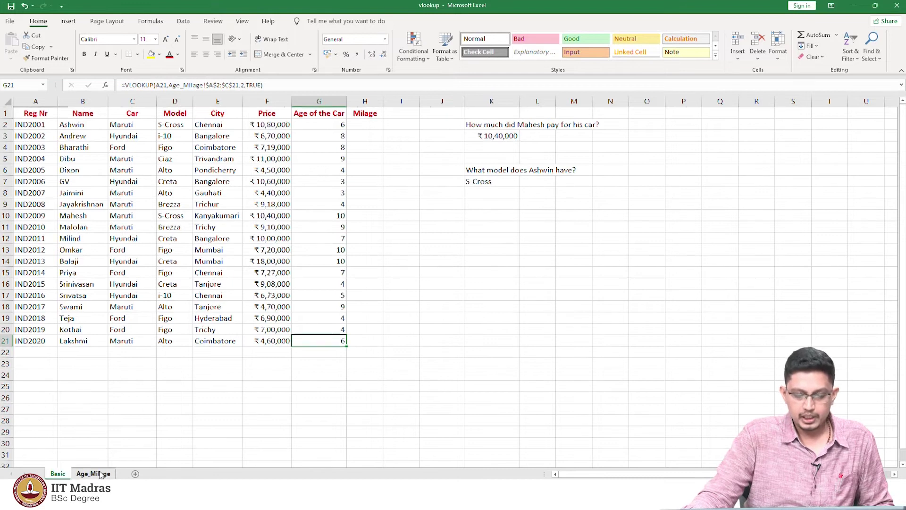
double_click(64, 125)
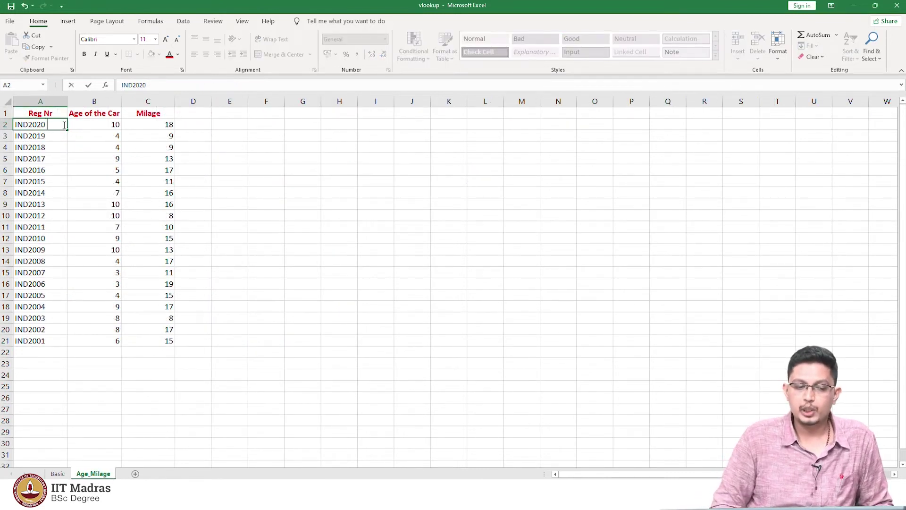
key("Return")
left_click(58, 473)
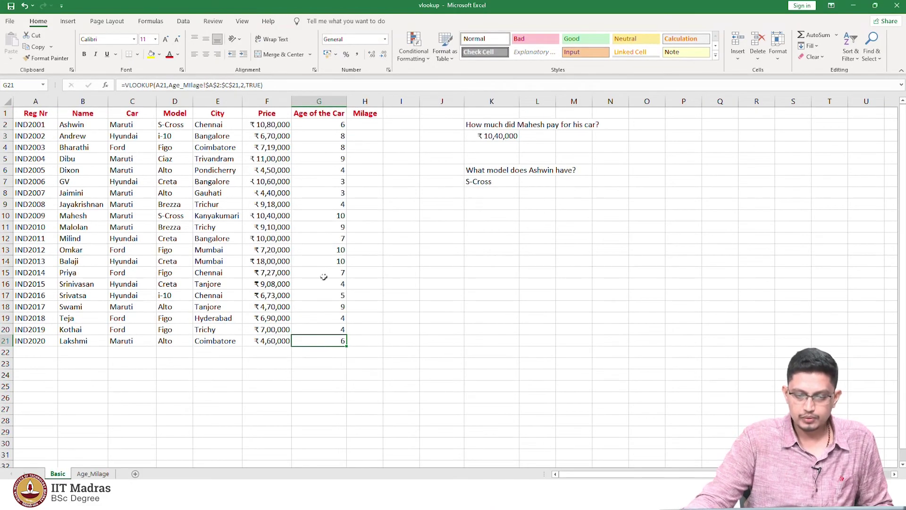
Set the range lookup argument of the VLOOKUP in G21 to 0 for an exact match.
left_click(261, 85)
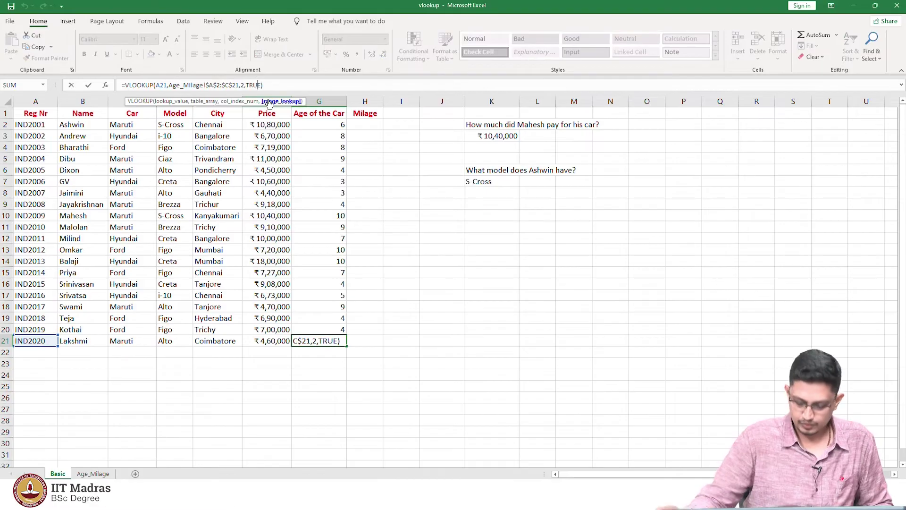
key("BackSpace")
key("BackSpace")
key("BackSpace")
key("BackSpace")
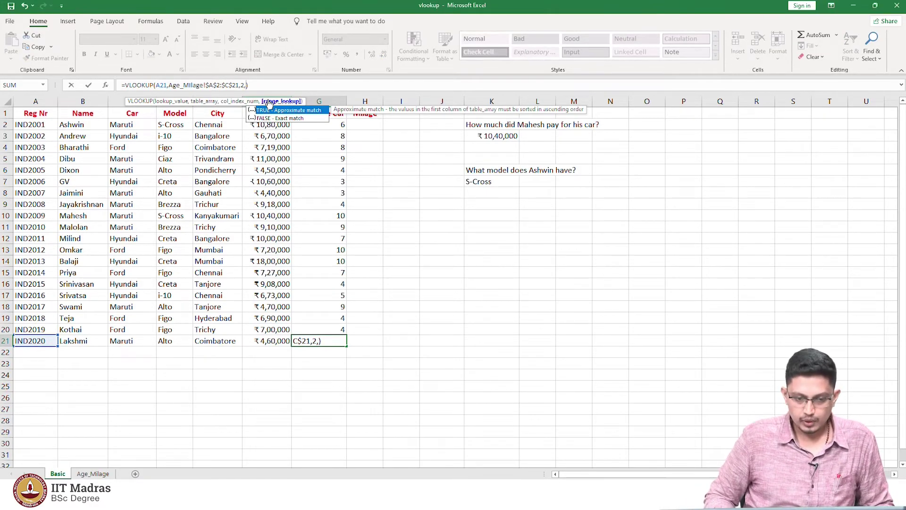
type("0")
key("Return")
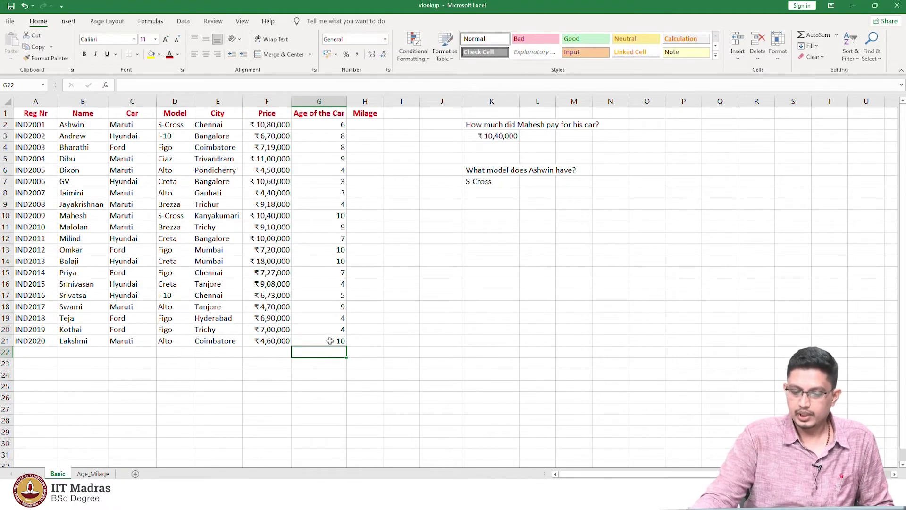
Start a VLOOKUP formula in H2 under Milage with the Reg Nr in A2 as the lookup value.
left_click(361, 125)
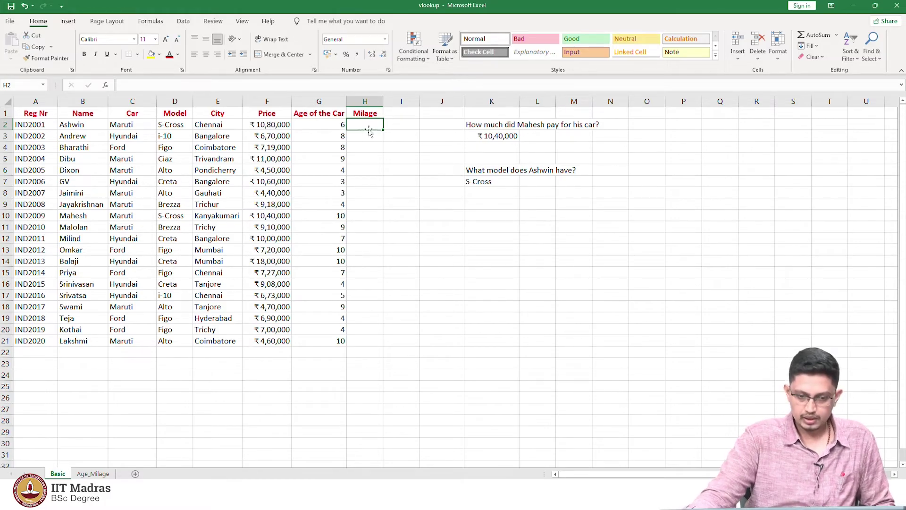
type("=vlo")
key("Tab")
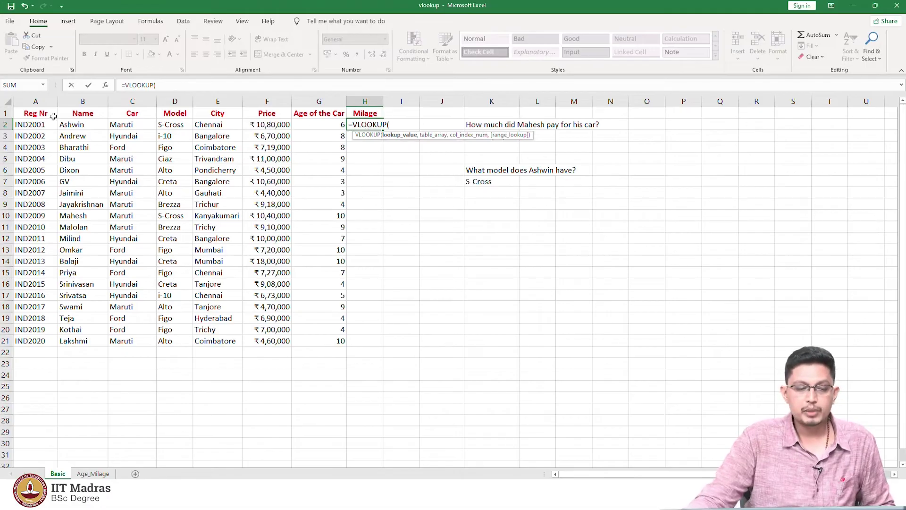
left_click(38, 127)
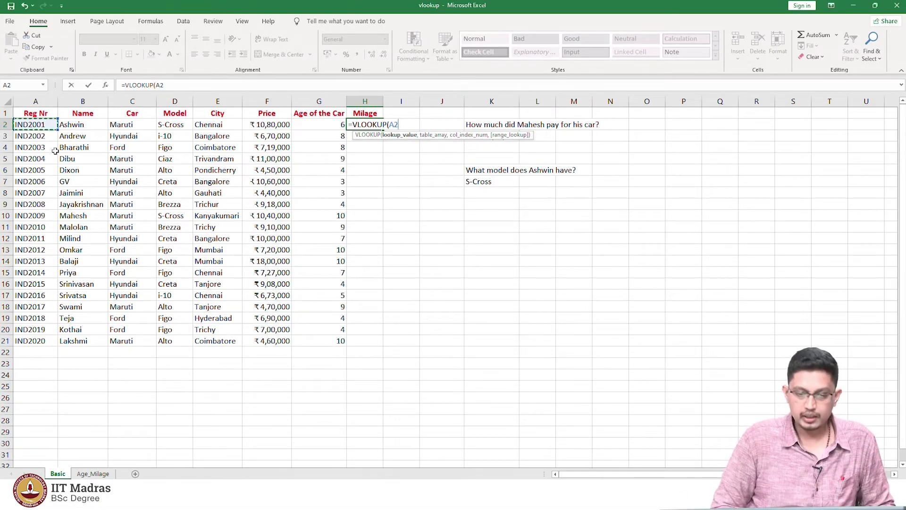
type(",")
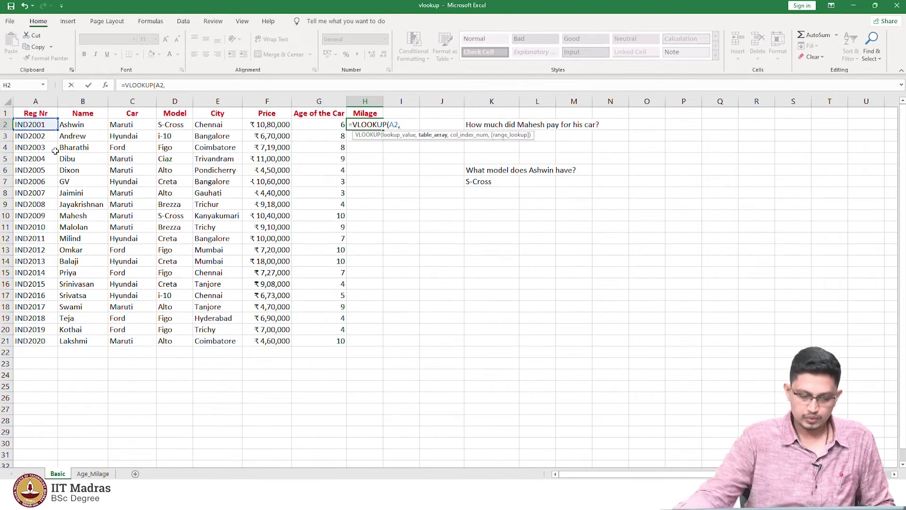
Use Age_Milage range A2:C21 as the table array of H2's formula and make it absolute as $A$2:$C$21.
left_click(92, 473)
left_click_drag(29, 125, 169, 342)
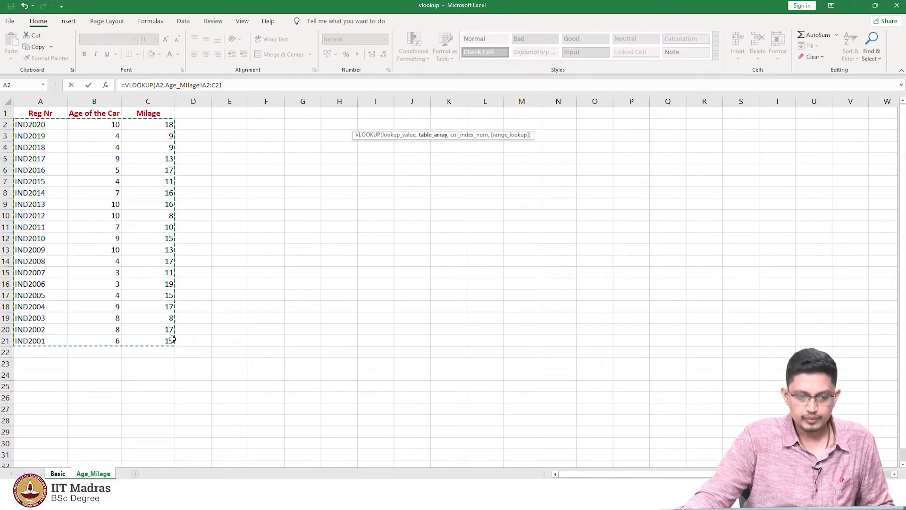
left_click(190, 84)
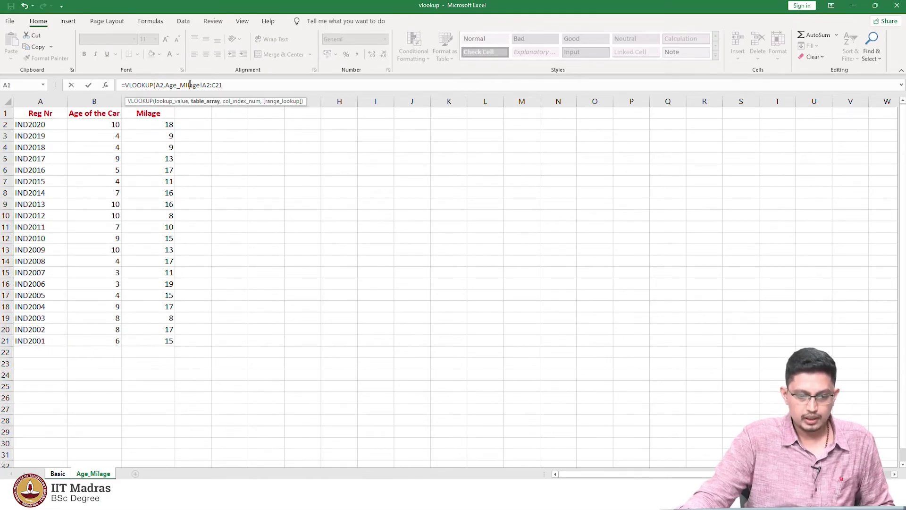
left_click(204, 102)
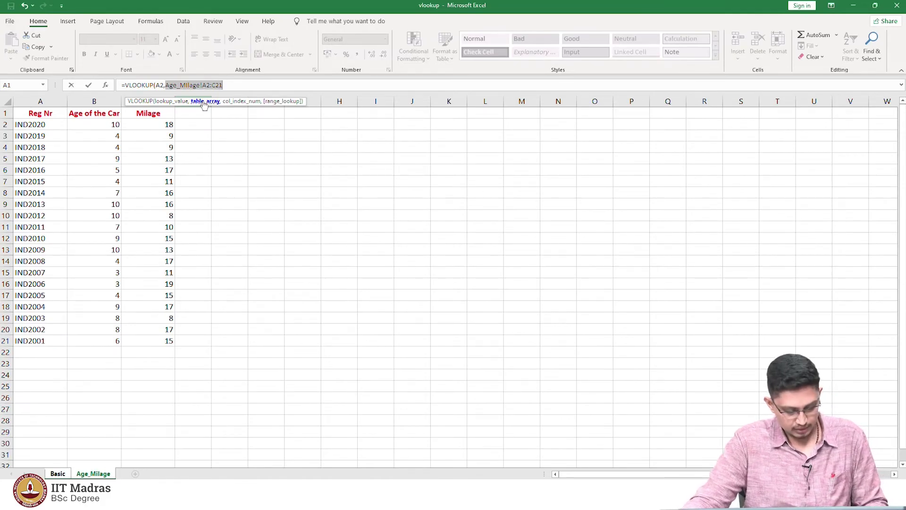
key("F4")
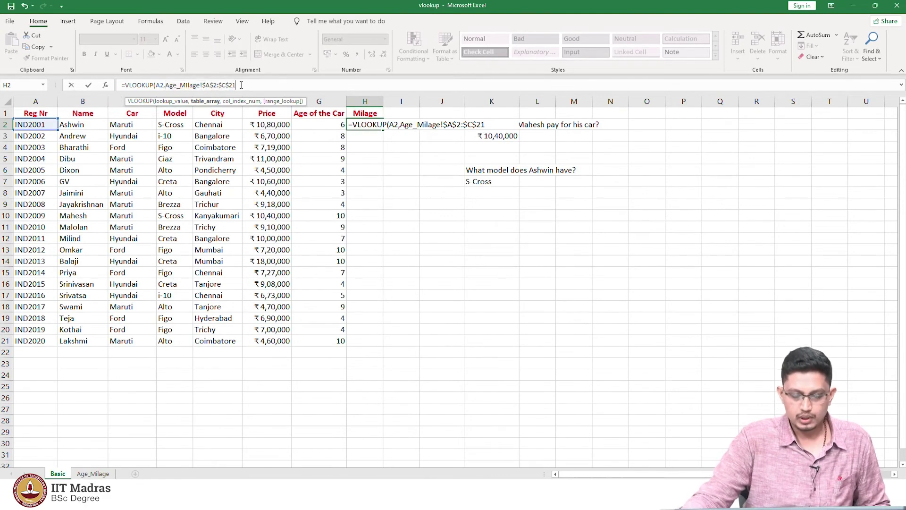
Complete H2's VLOOKUP with column index 3 and range lookup 0.
type(",")
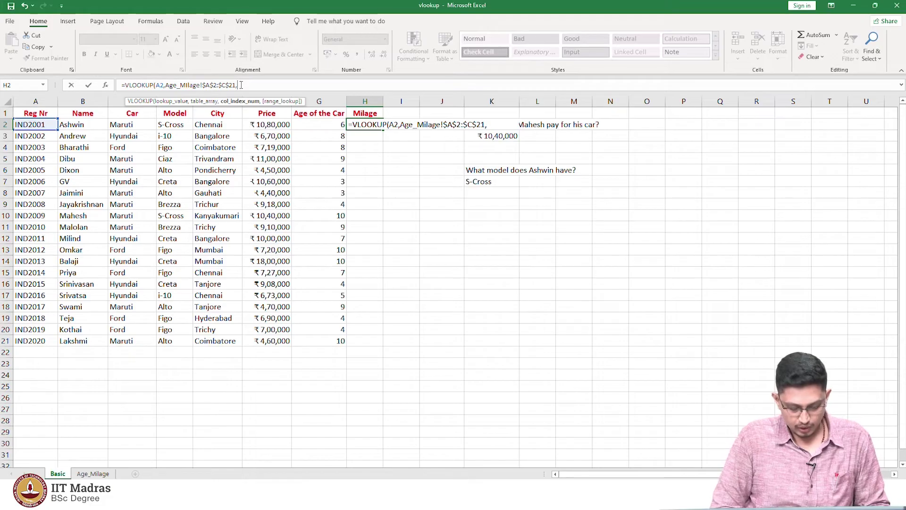
type("3,")
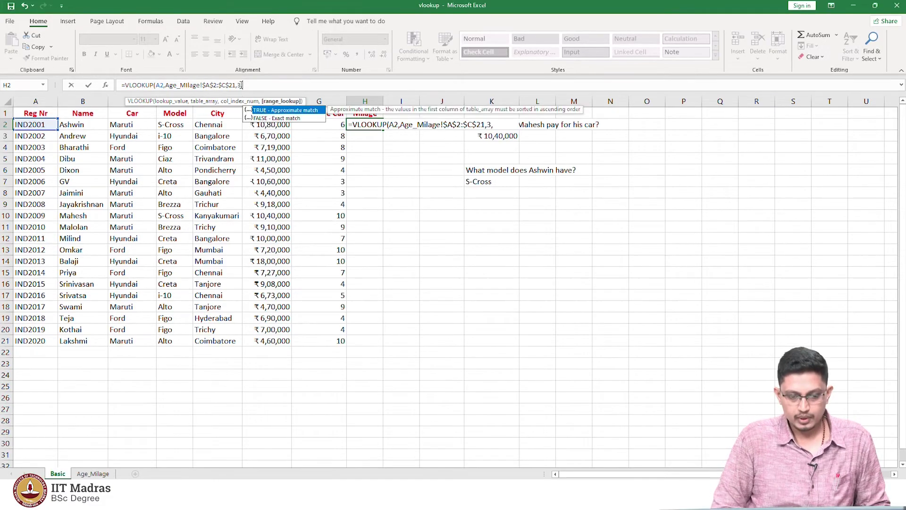
type("0)")
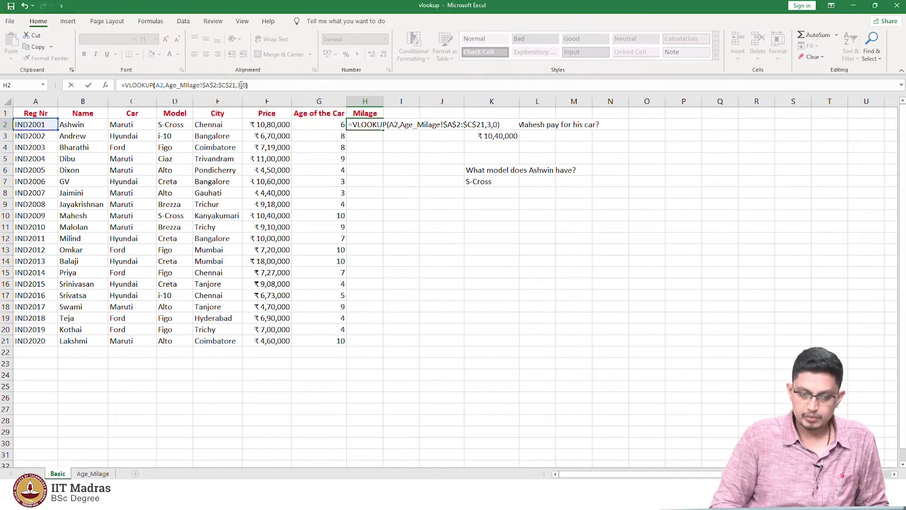
key("Return")
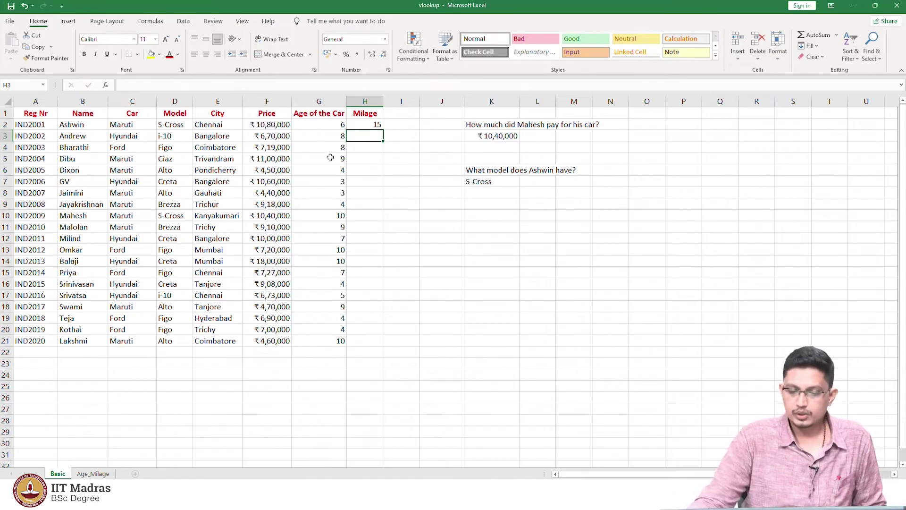
Fill the H2 milage lookup down through H21.
left_click(365, 125)
double_click(383, 130)
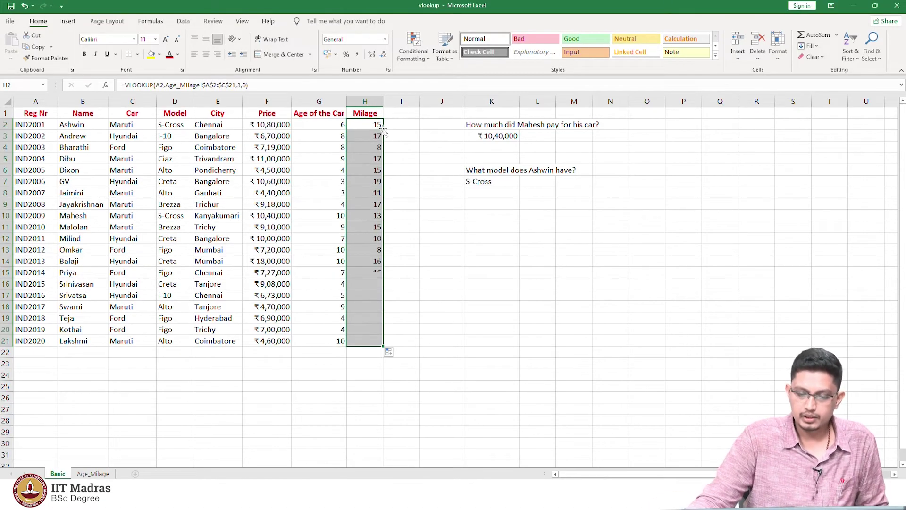
left_click(415, 259)
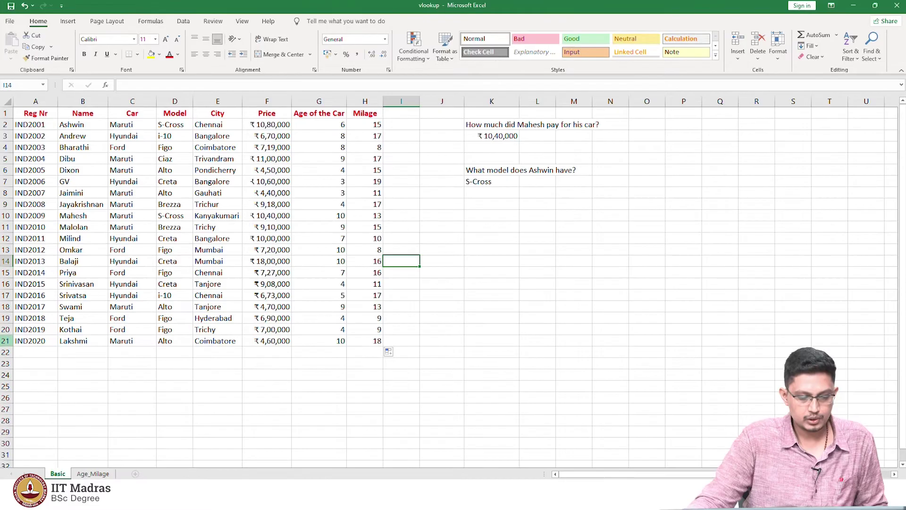
Compare the age and milage for IND2020 on the Basic sheet with its row on the Age_Milage sheet.
left_click(5, 340)
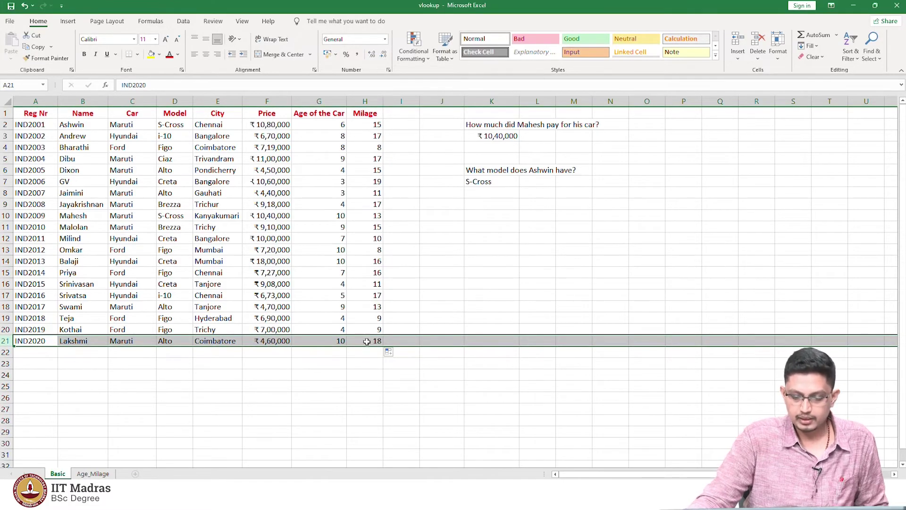
left_click(93, 474)
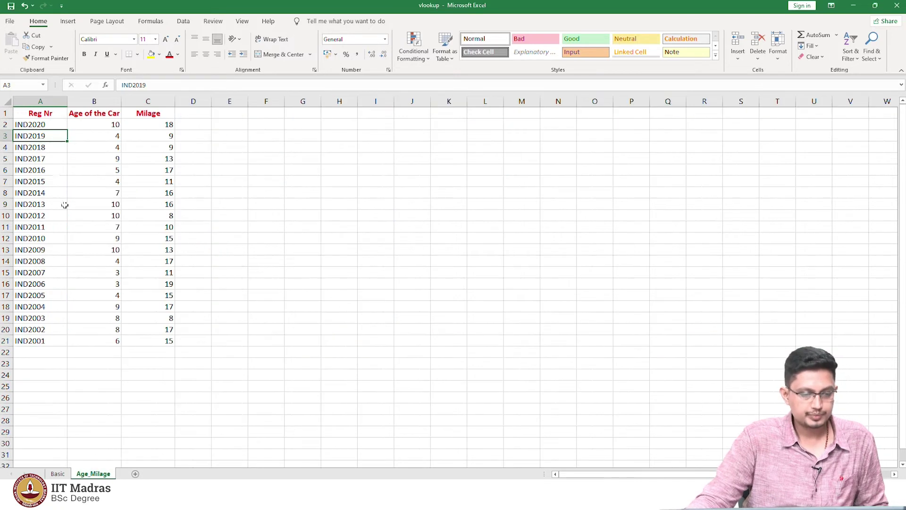
left_click(133, 124)
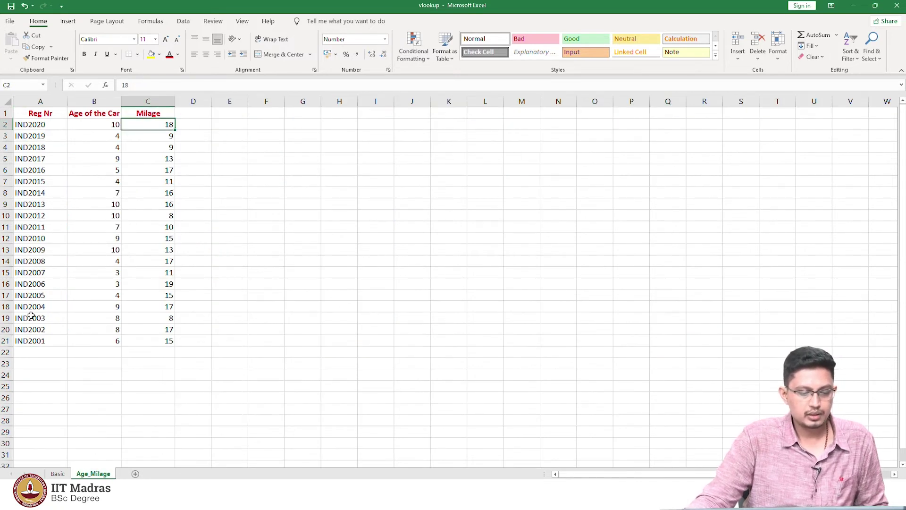
Compare the age and milage for IND2007 on the Age_Milage sheet with its row on the Basic sheet.
left_click(7, 272)
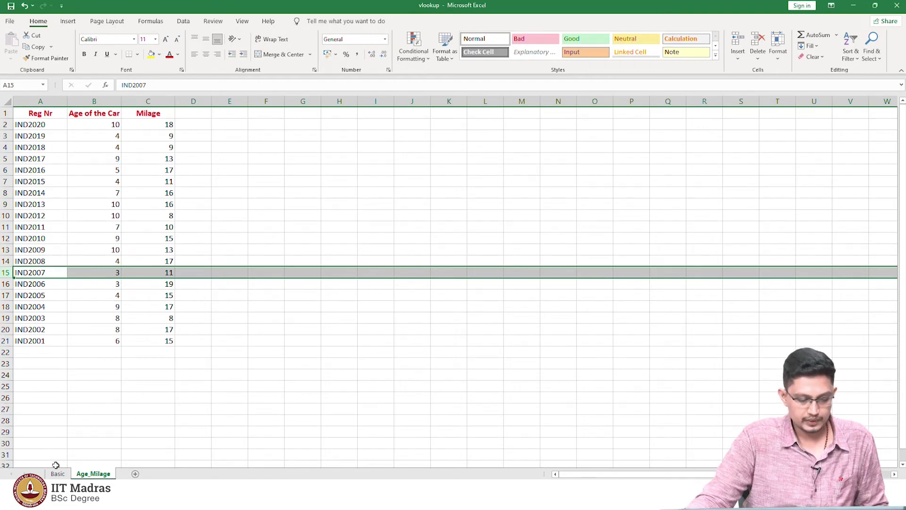
left_click(57, 473)
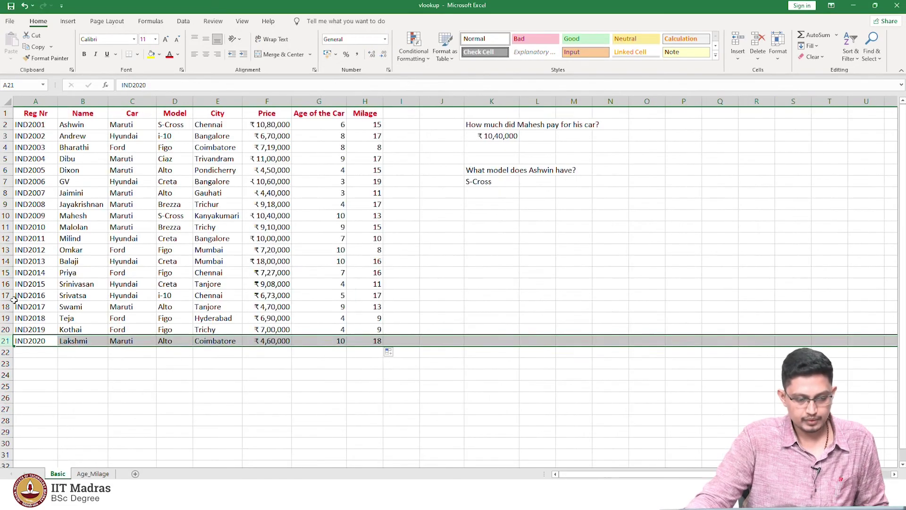
left_click(15, 193)
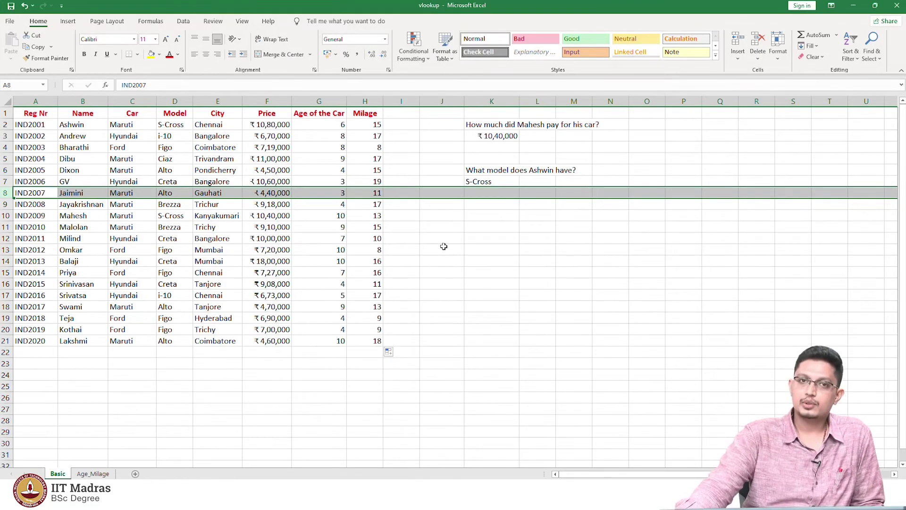
Create a PivotChart with a PivotTable from the Basic table A1:H21 on a new worksheet.
left_click_drag(45, 113, 376, 341)
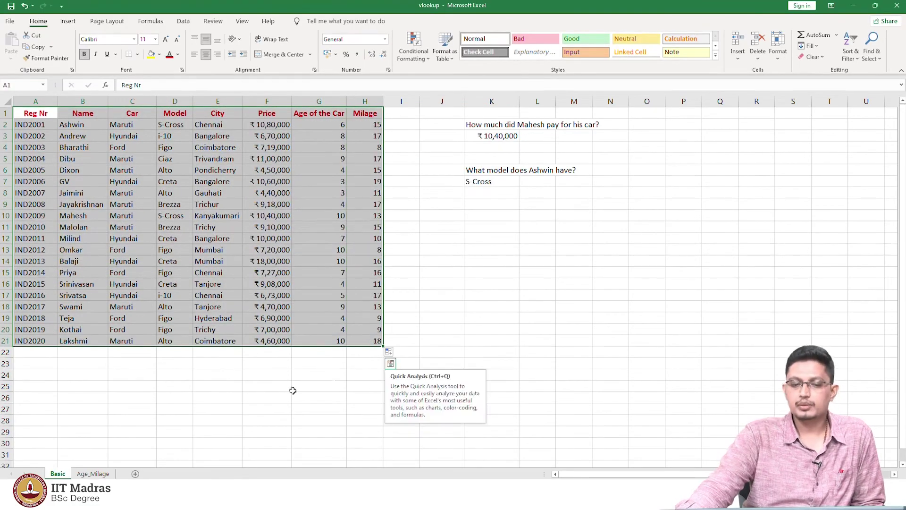
left_click(67, 24)
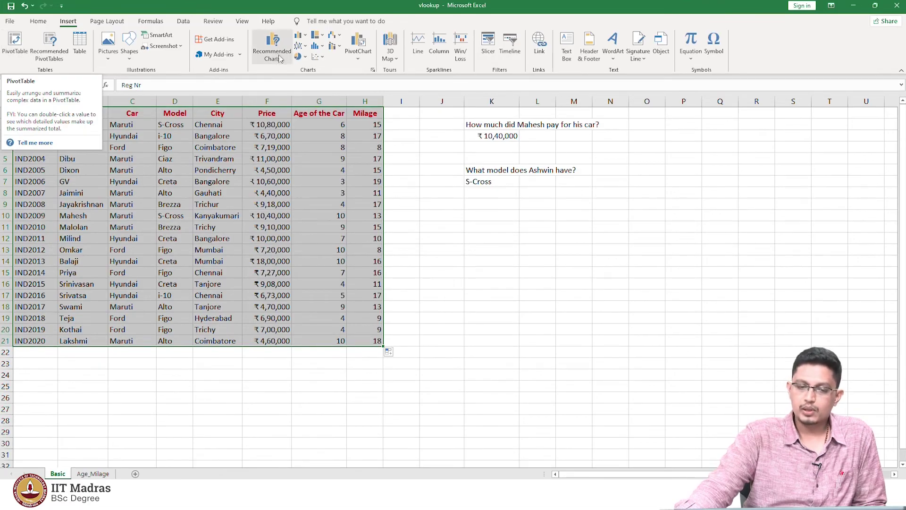
left_click(357, 59)
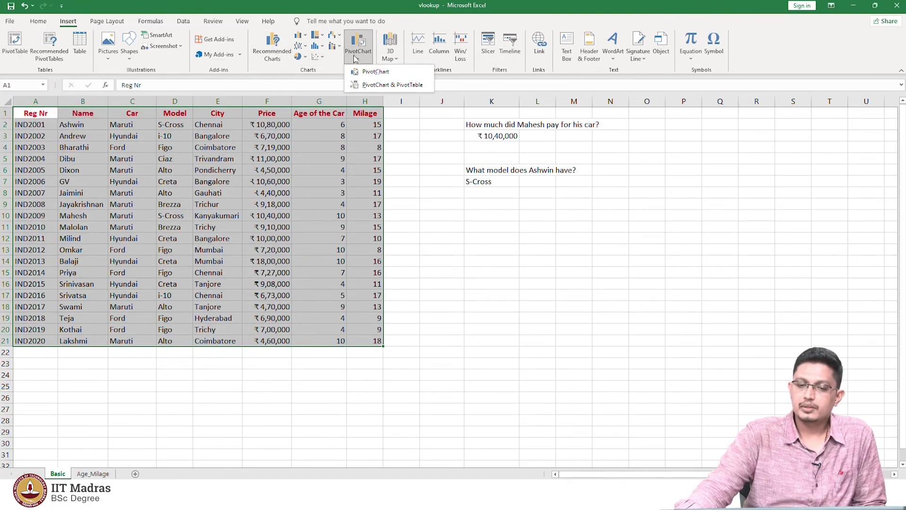
left_click(387, 85)
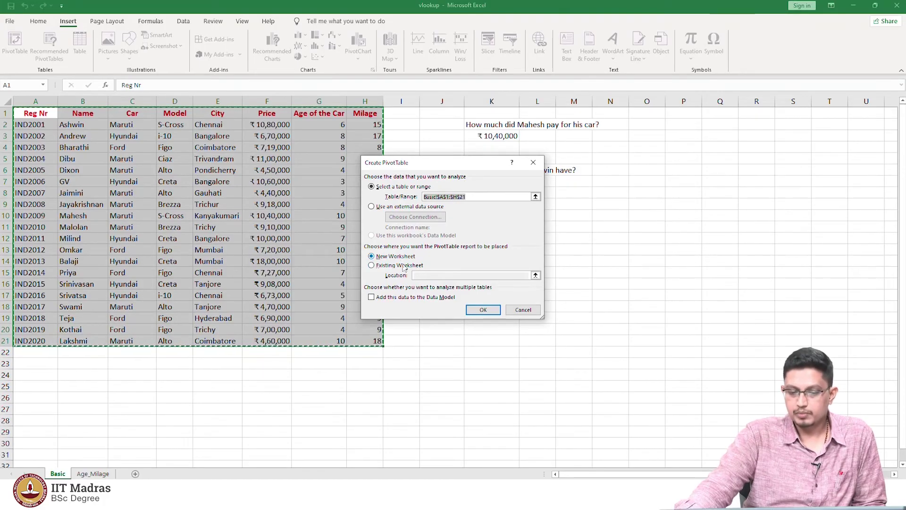
left_click(483, 310)
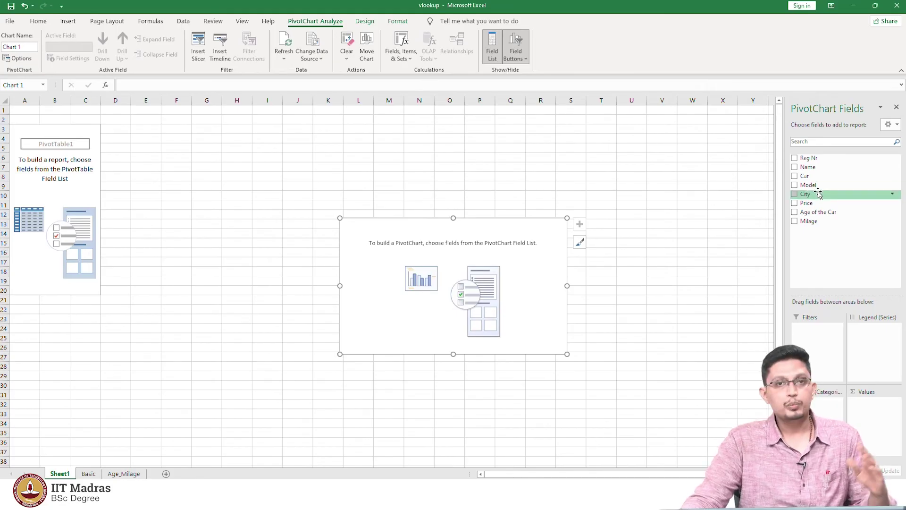
Use Car as the PivotChart's axis category and add Price as its value field.
left_click_drag(817, 177, 839, 378)
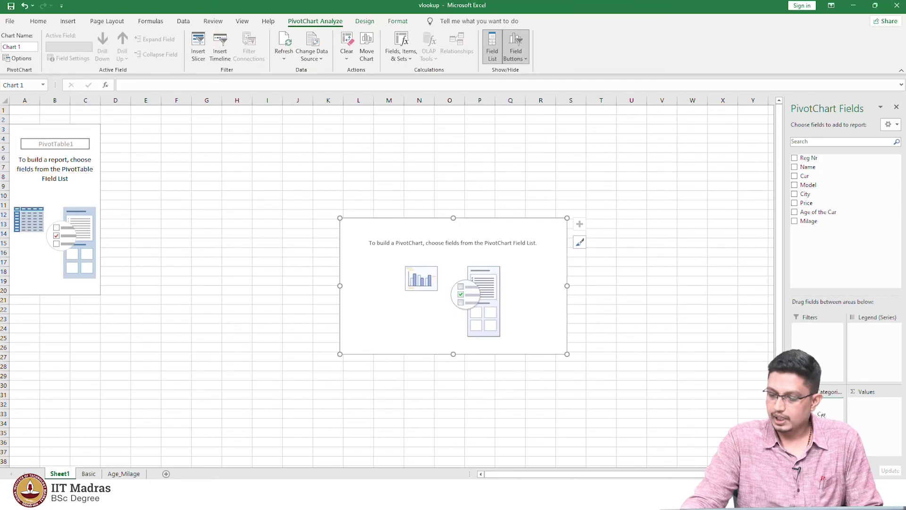
left_click_drag(821, 415, 821, 413)
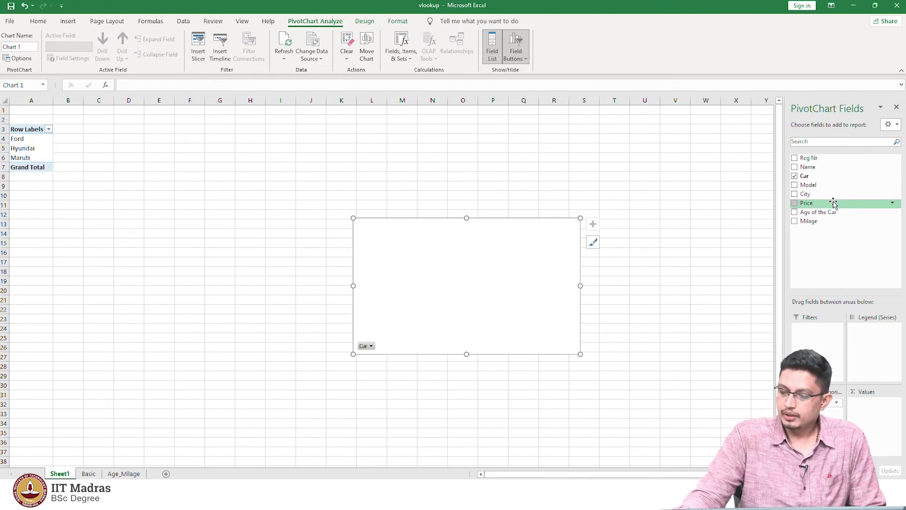
left_click_drag(833, 204, 873, 404)
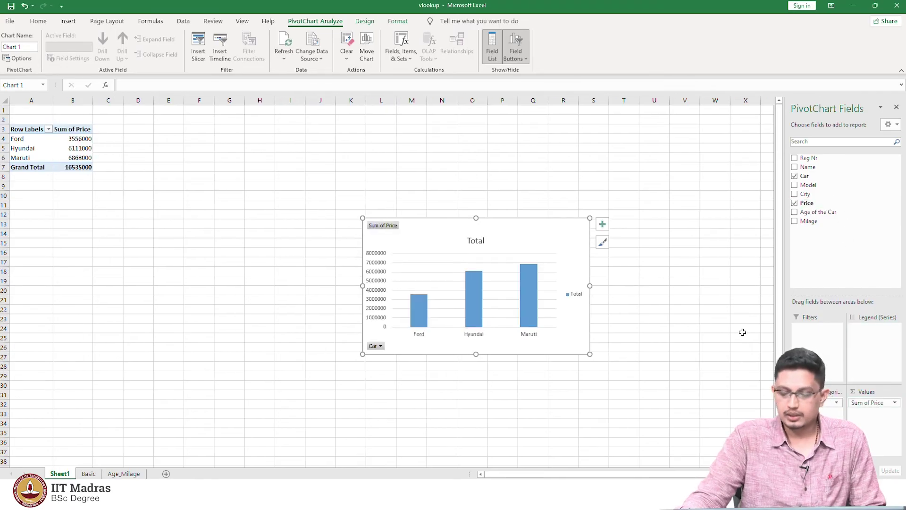
Summarize the Price value field by Average instead of Sum.
left_click(894, 403)
left_click(864, 394)
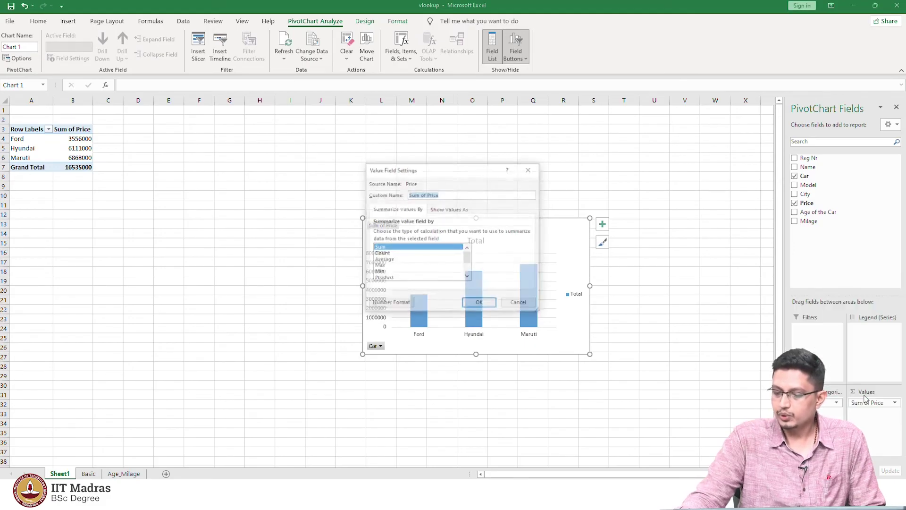
left_click(383, 260)
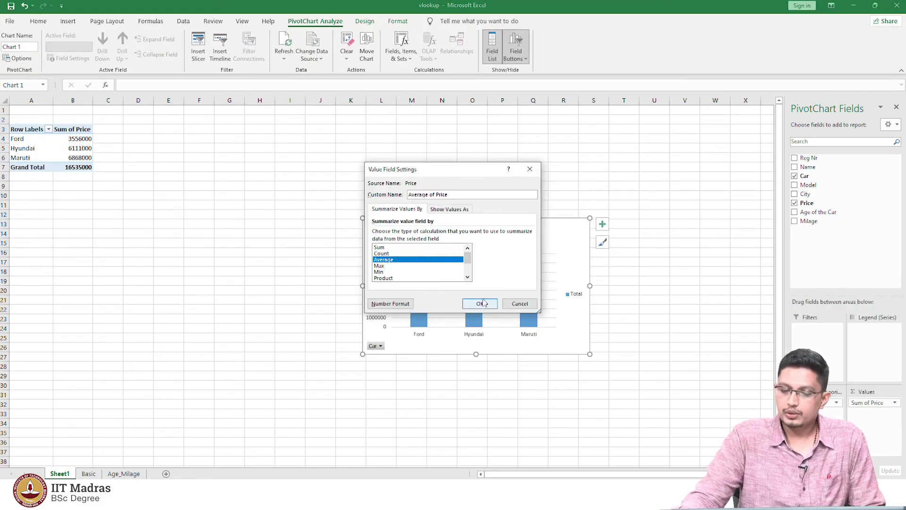
left_click(480, 303)
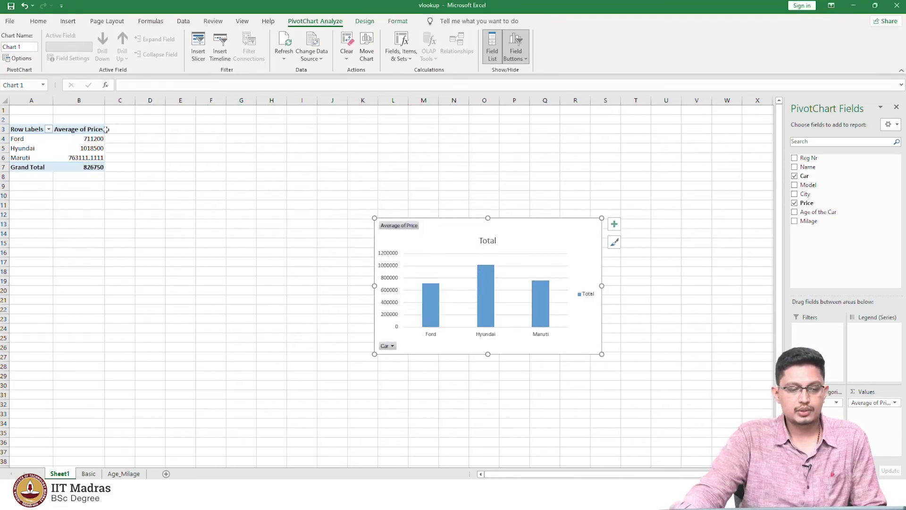
Format the average prices in B4:B6 as Currency with no decimal places.
left_click_drag(97, 139, 96, 158)
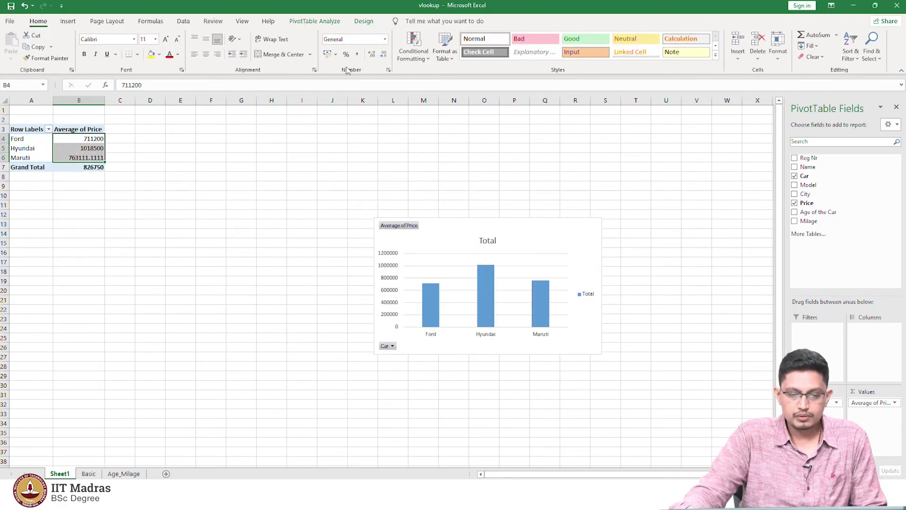
left_click(385, 42)
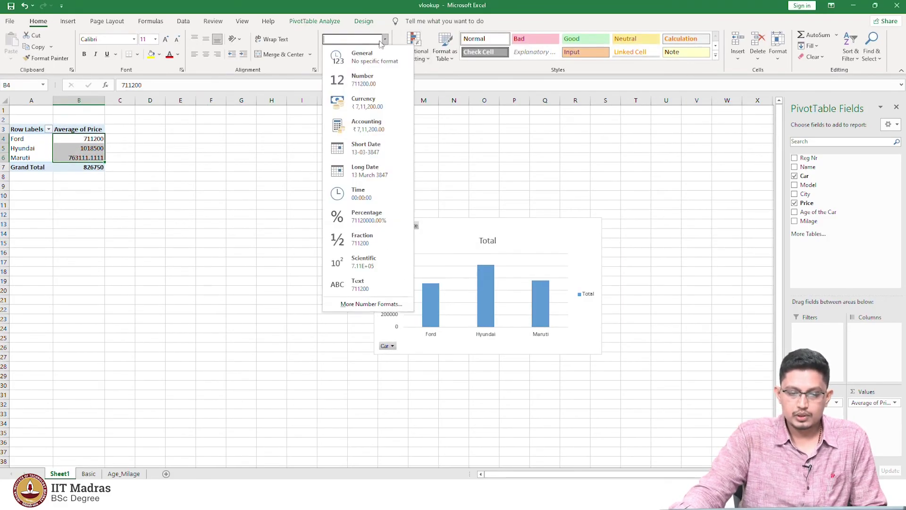
left_click(352, 106)
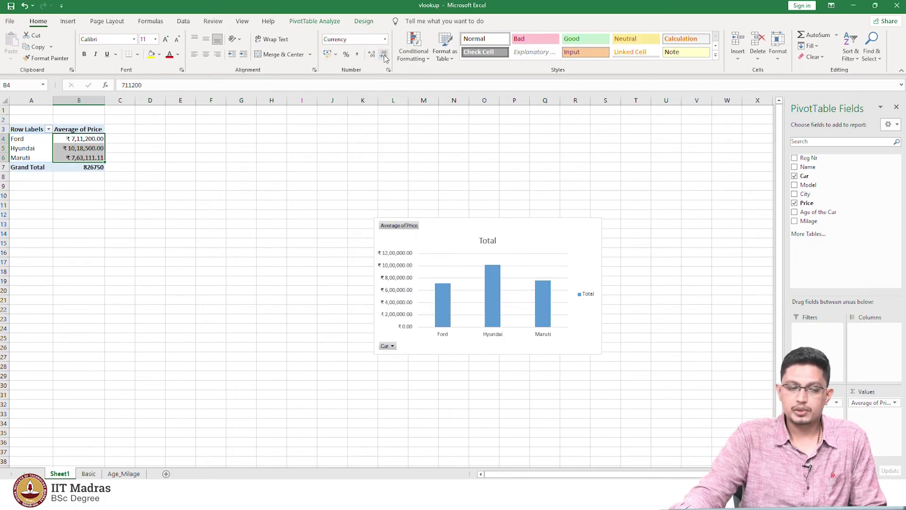
left_click(385, 58)
left_click(385, 58)
left_click(289, 154)
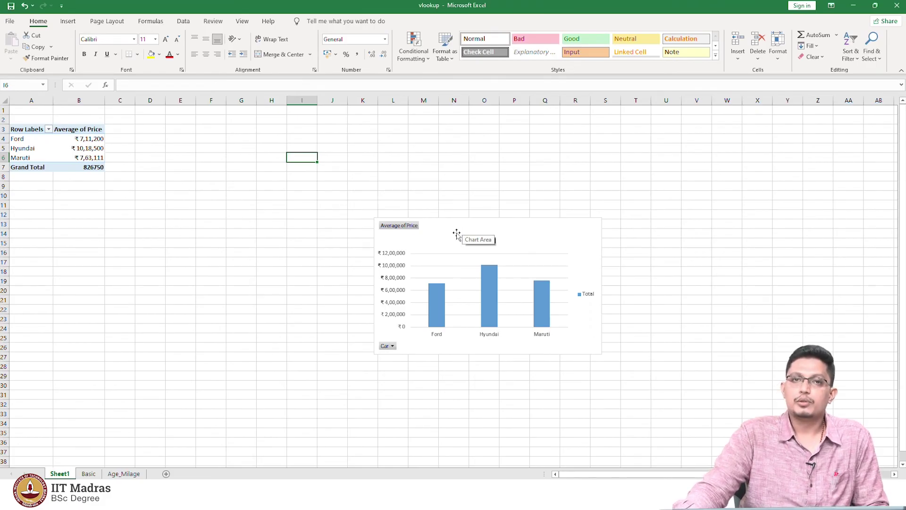
Add data labels to the average price columns in the PivotChart.
left_click(491, 279)
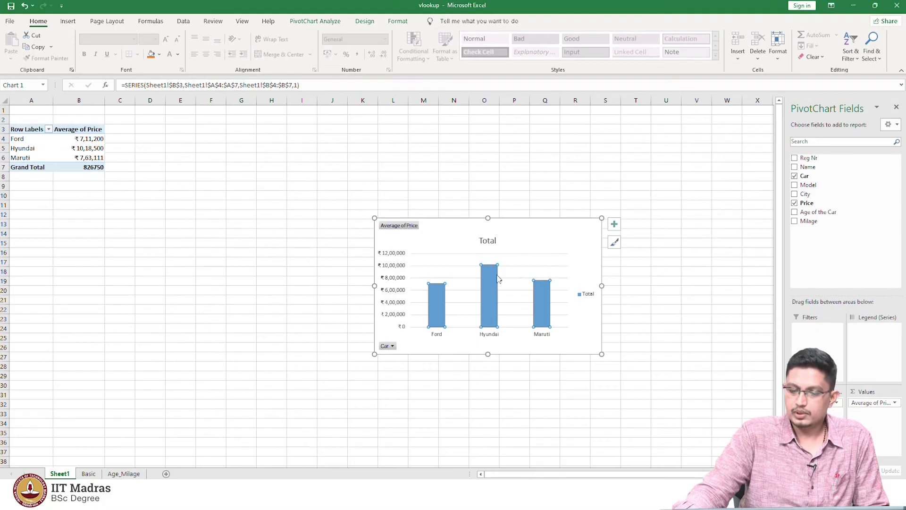
right_click(546, 286)
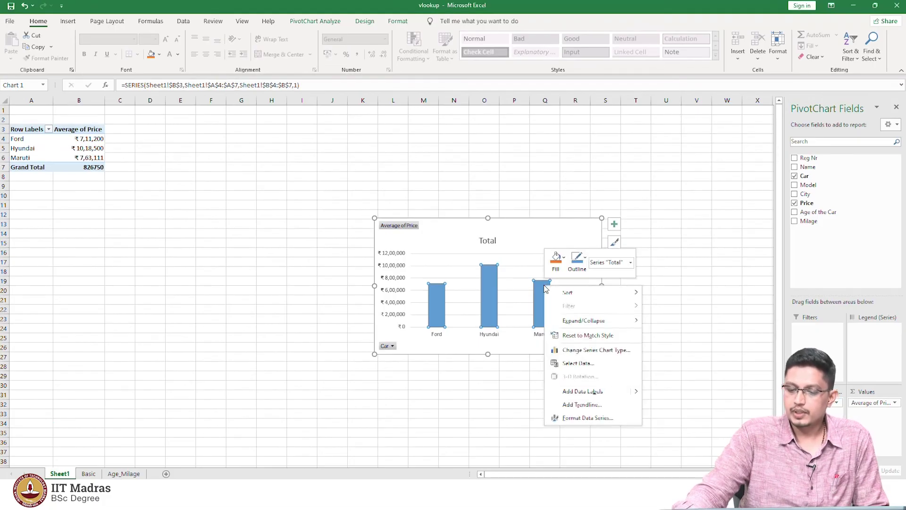
left_click(613, 392)
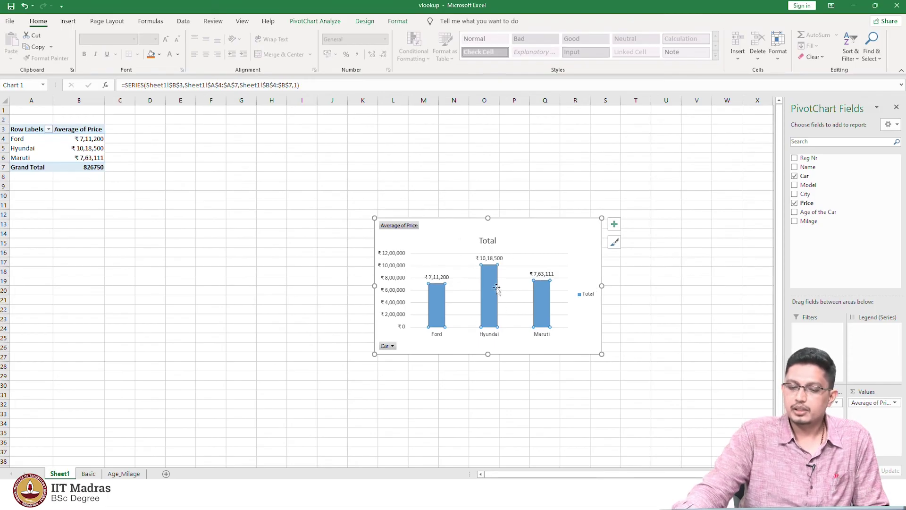
mouse_move(434, 313)
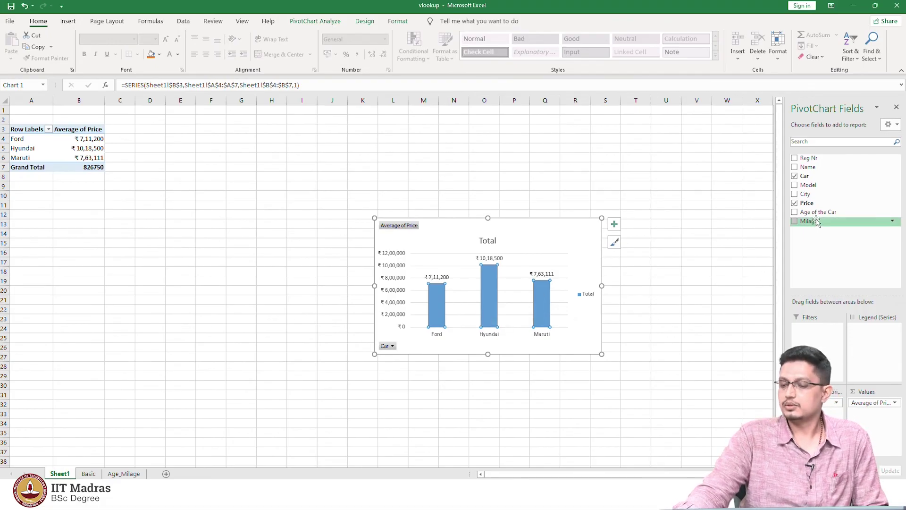
Add Milage as a second value field and summarize it by Average.
left_click_drag(816, 222, 888, 420)
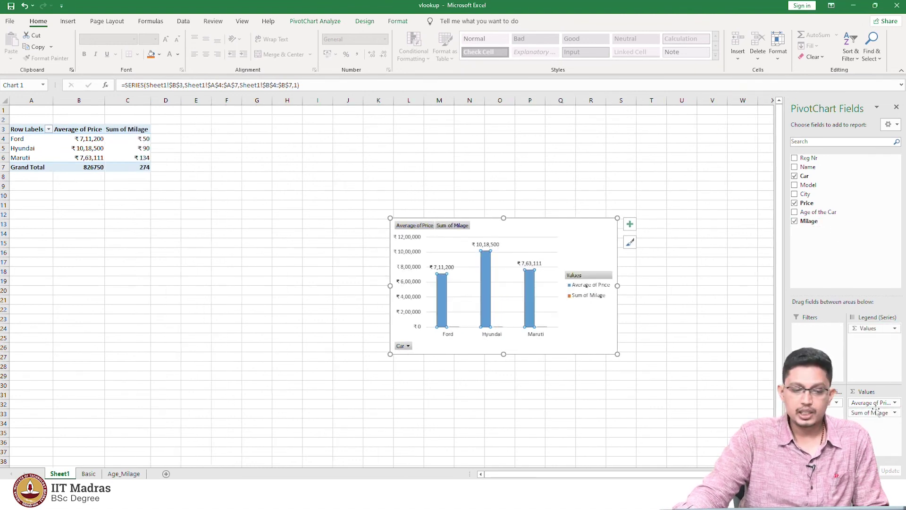
left_click(895, 413)
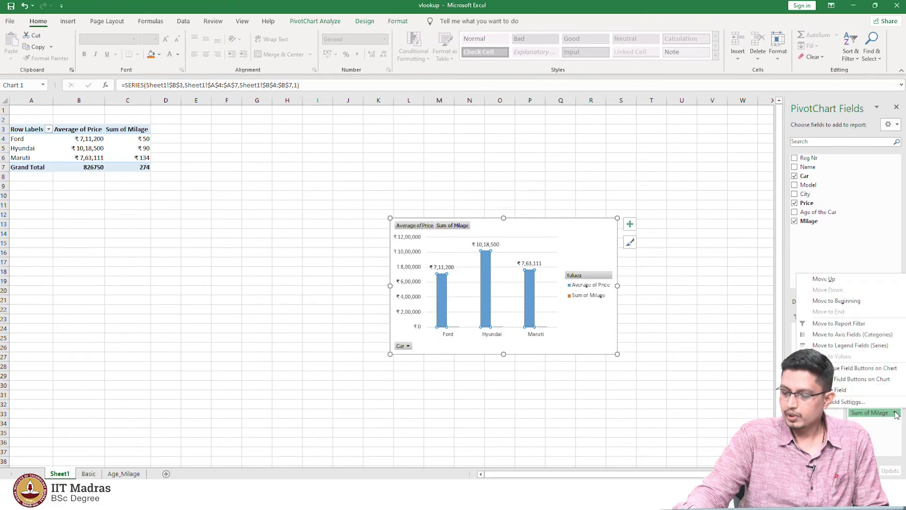
left_click(868, 402)
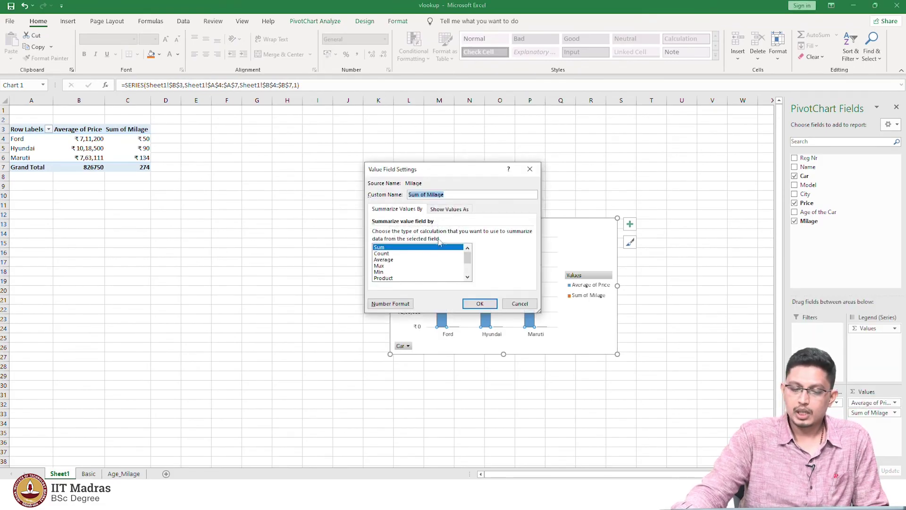
left_click(389, 260)
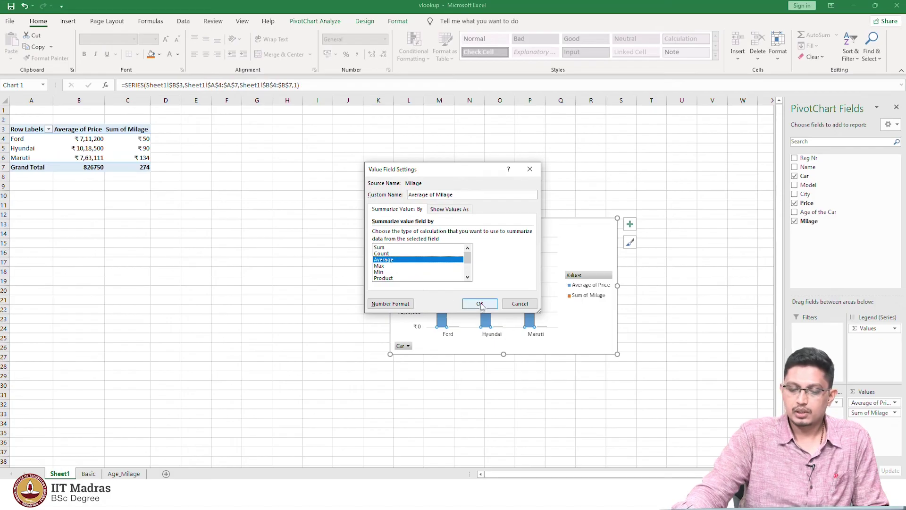
left_click(480, 304)
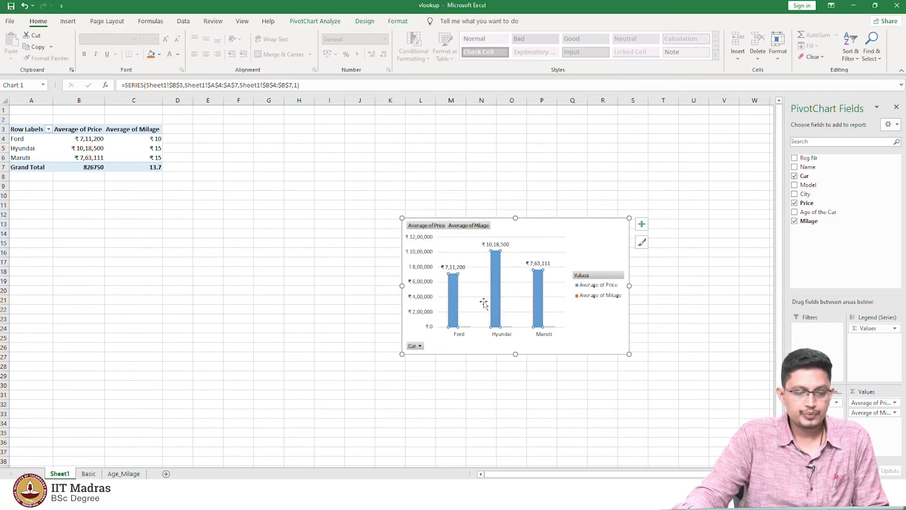
Apply the Number format to the Average of Milage cells C4:C7.
left_click_drag(141, 137, 150, 168)
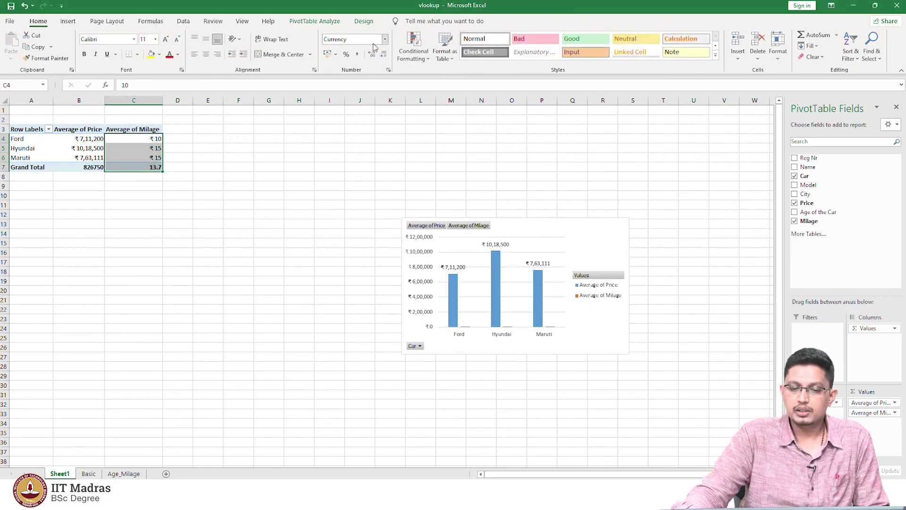
left_click(384, 39)
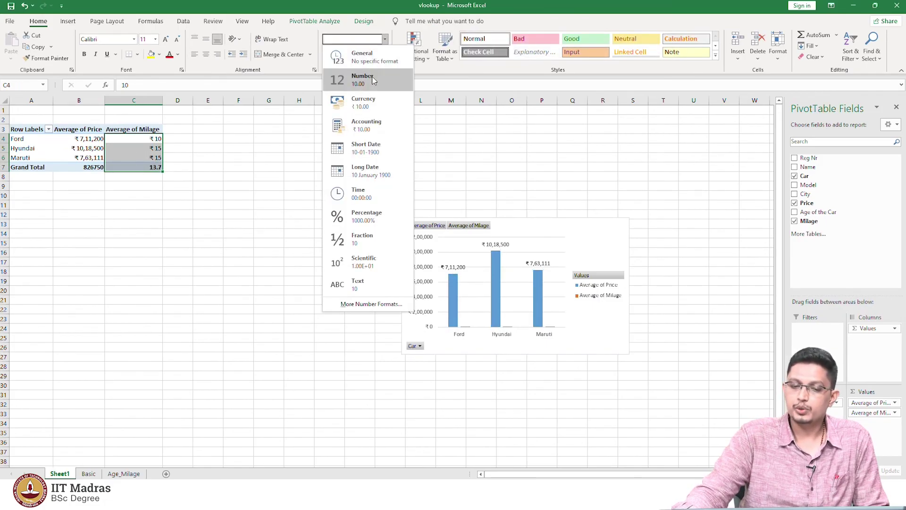
left_click(373, 77)
left_click(298, 147)
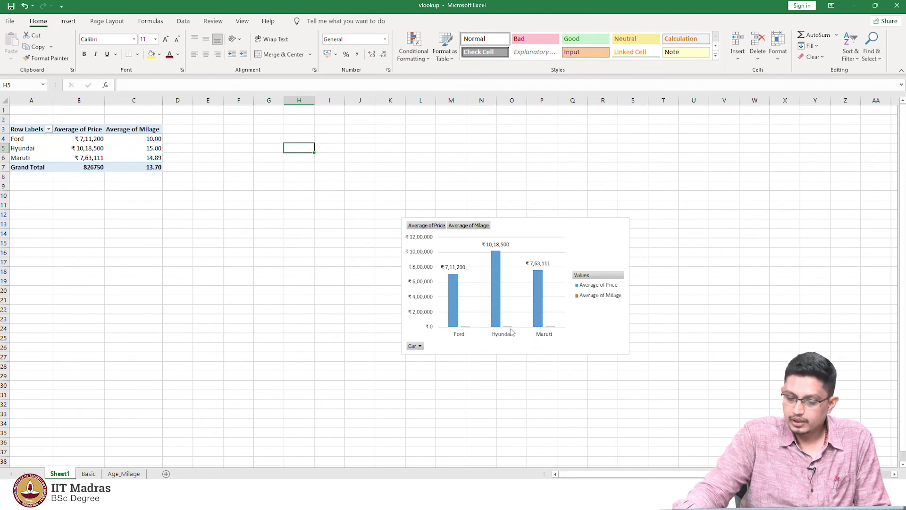
Delete the PivotChart from Sheet1, keeping the PivotTable.
left_click(614, 236)
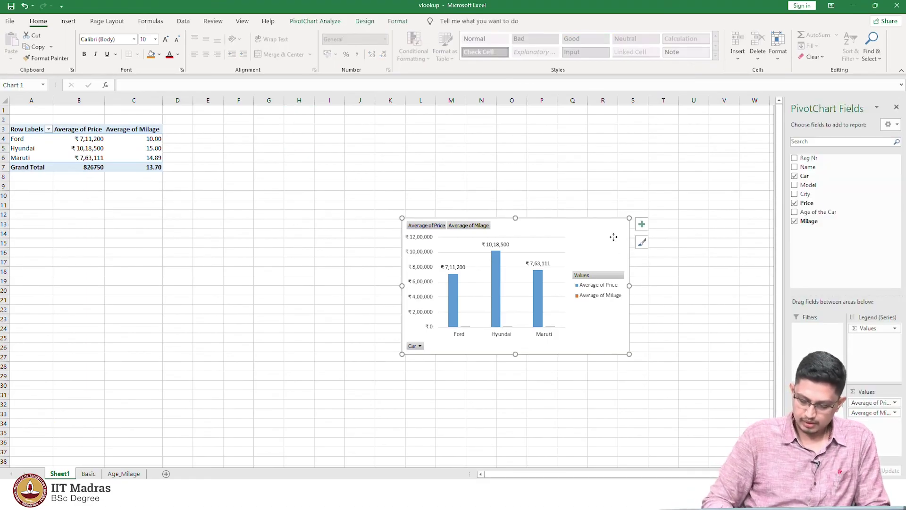
key("Delete")
Add City as a report filter and a count of Reg Nr as a value field in the PivotTable.
left_click(113, 136)
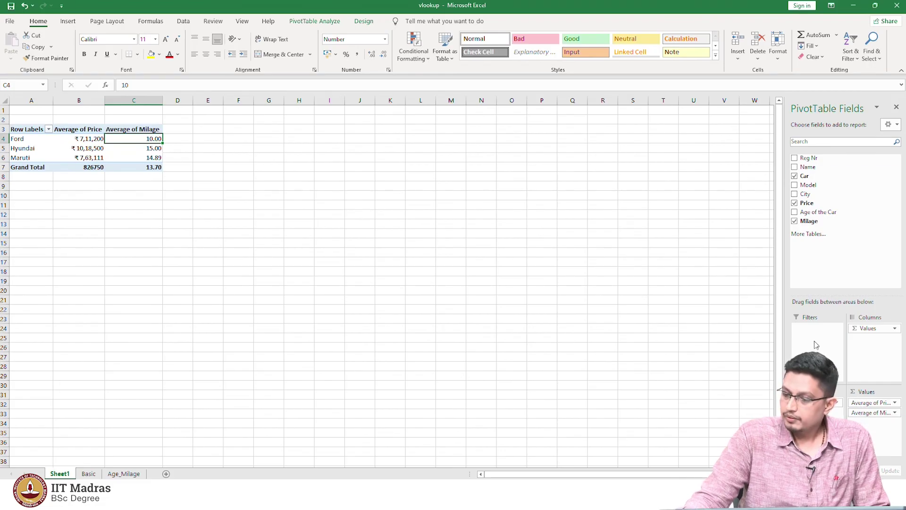
left_click_drag(820, 194, 819, 338)
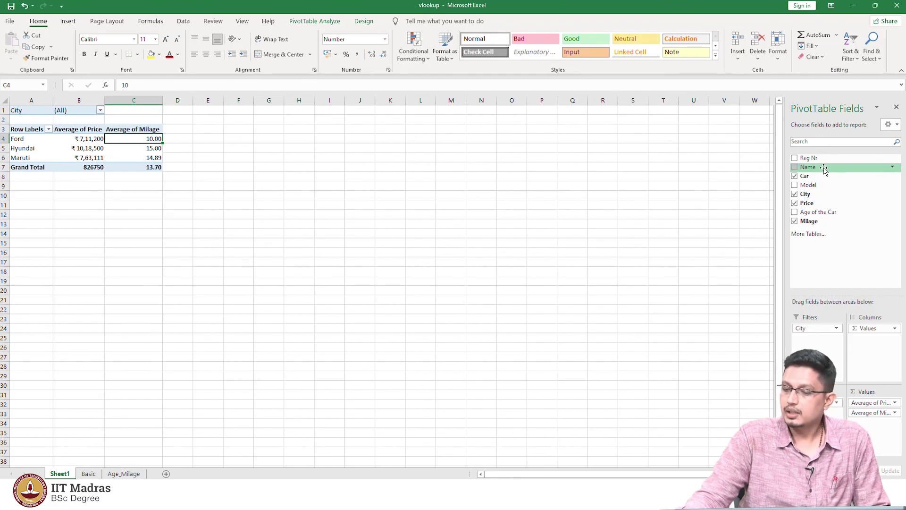
left_click_drag(824, 161, 889, 427)
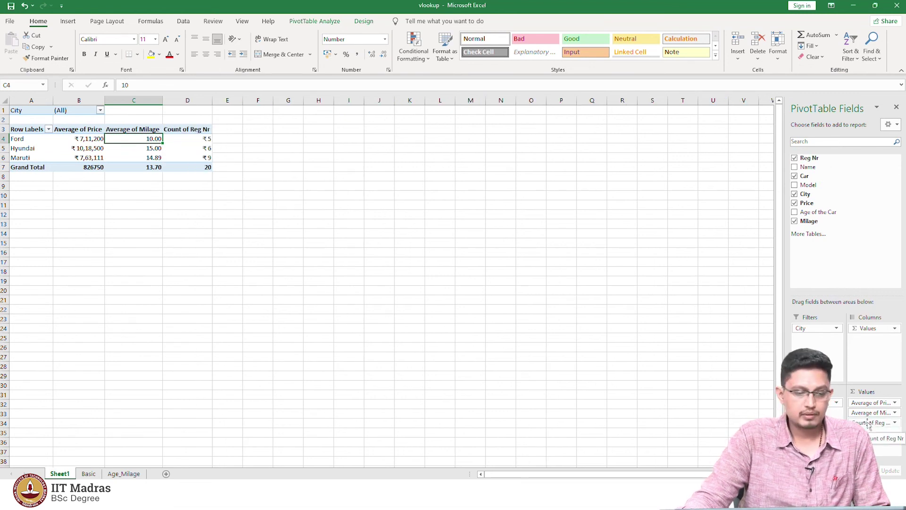
Apply the Number format with no decimal places to the Count of Reg Nr cells D4:D7.
left_click_drag(202, 136, 204, 167)
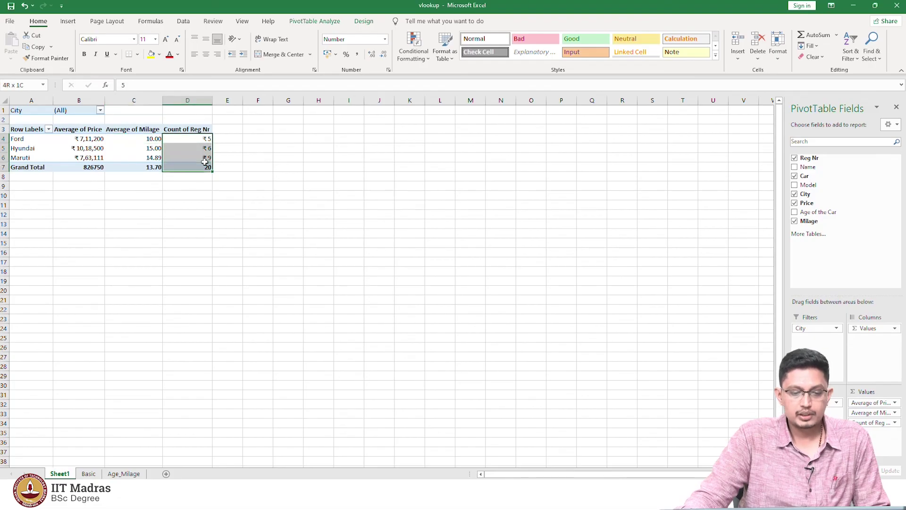
left_click(384, 39)
left_click(368, 81)
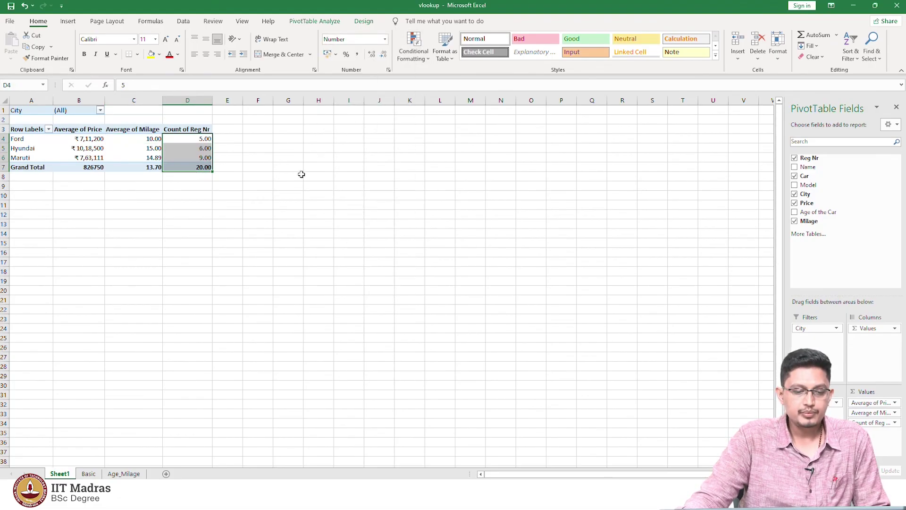
left_click(301, 174)
left_click_drag(202, 138, 204, 167)
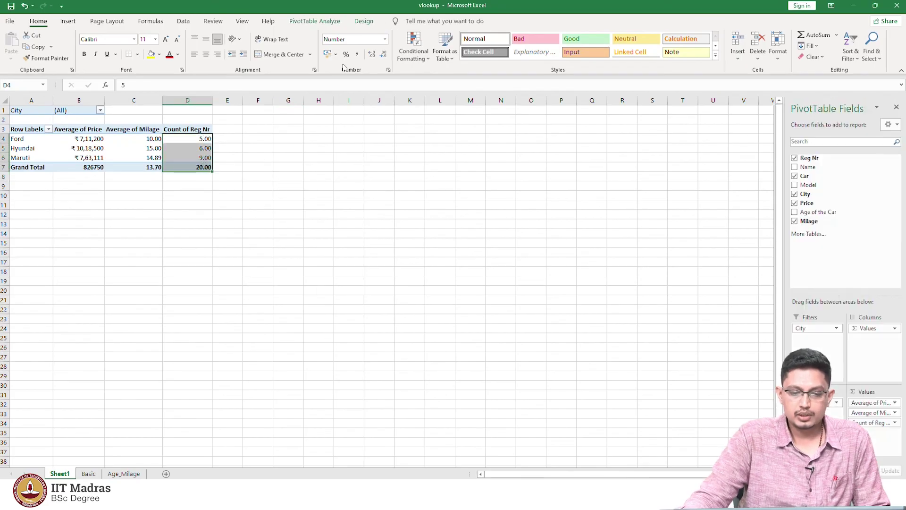
left_click(386, 57)
left_click(386, 57)
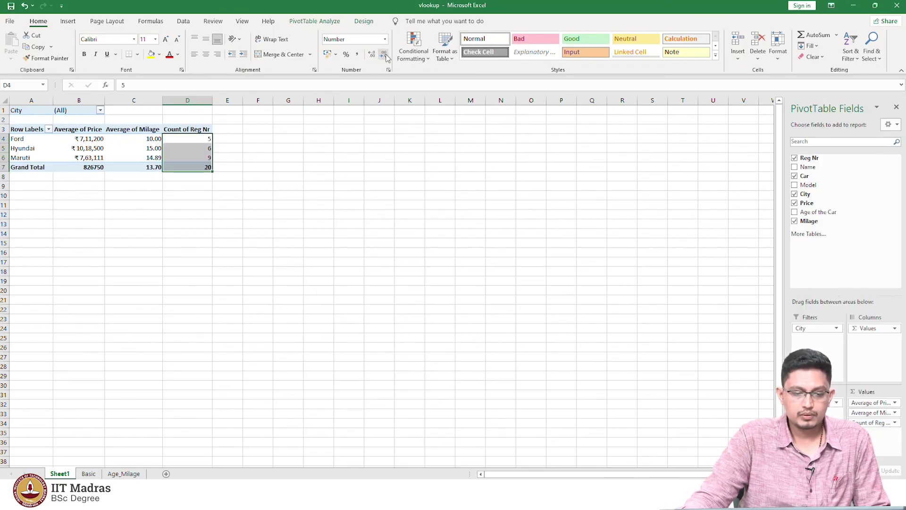
left_click(299, 184)
left_click(205, 141)
left_click_drag(206, 143, 206, 165)
left_click(298, 177)
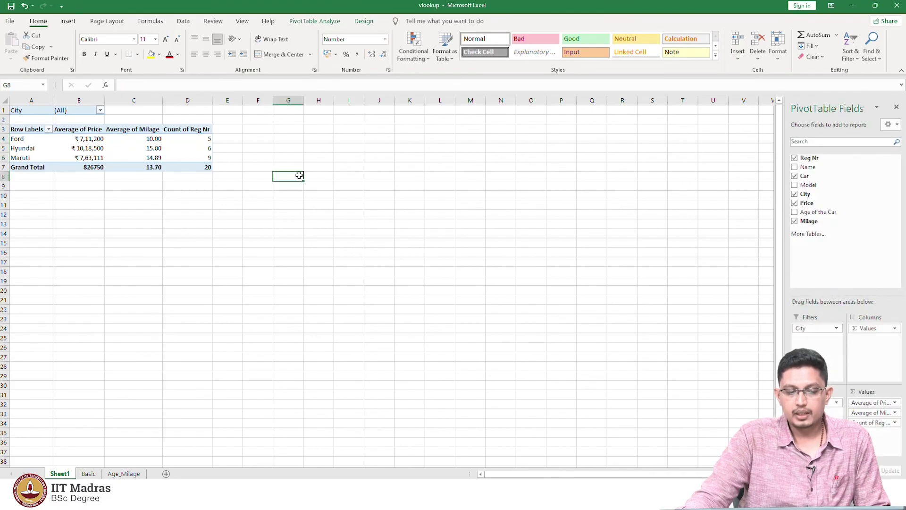
mouse_move(205, 138)
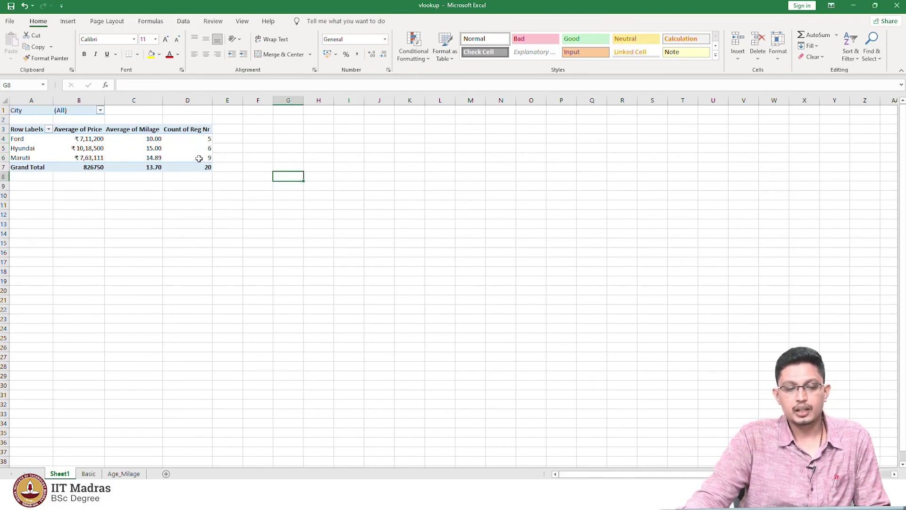
left_click(199, 158)
left_click(307, 203)
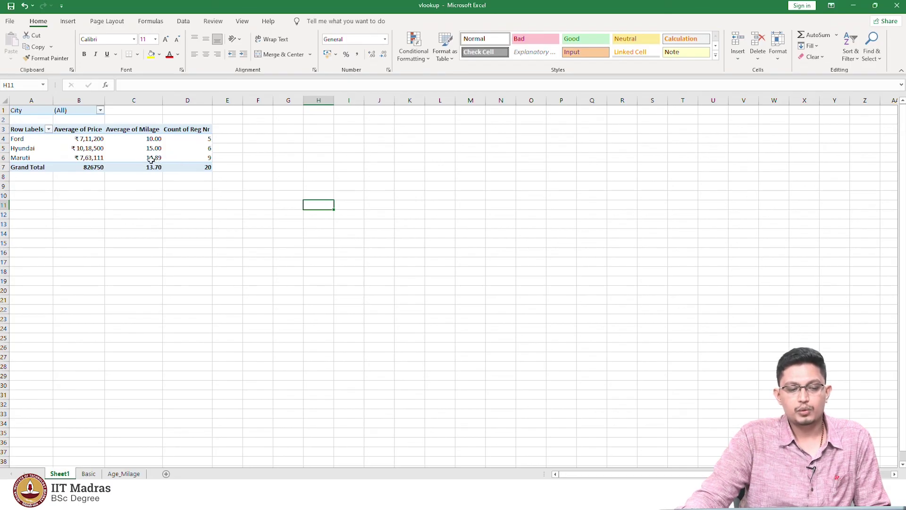
mouse_move(188, 149)
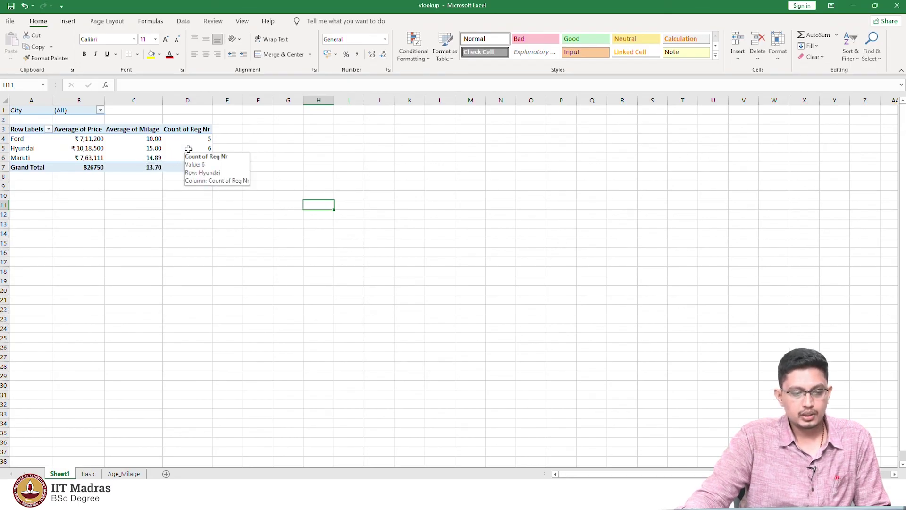
Filter the PivotTable by City to Chennai and check the price, milage and count values for each car.
left_click(101, 111)
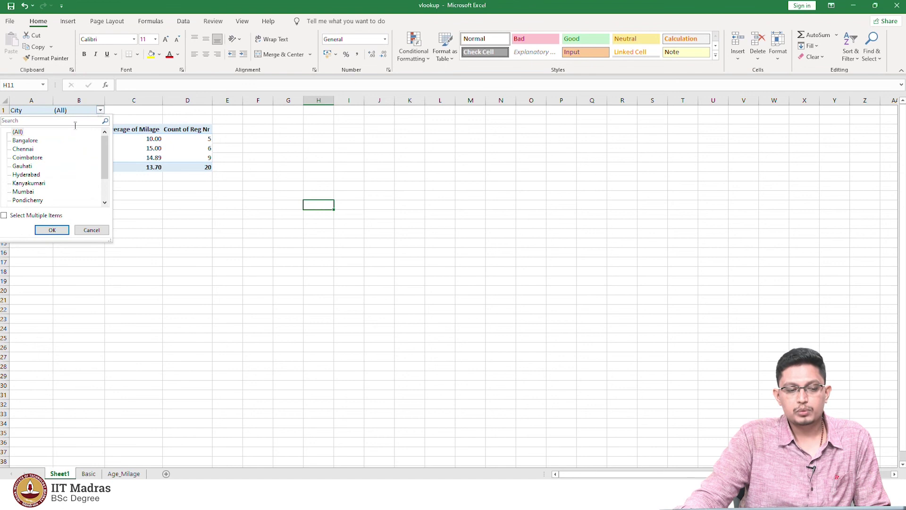
left_click(29, 149)
left_click(52, 230)
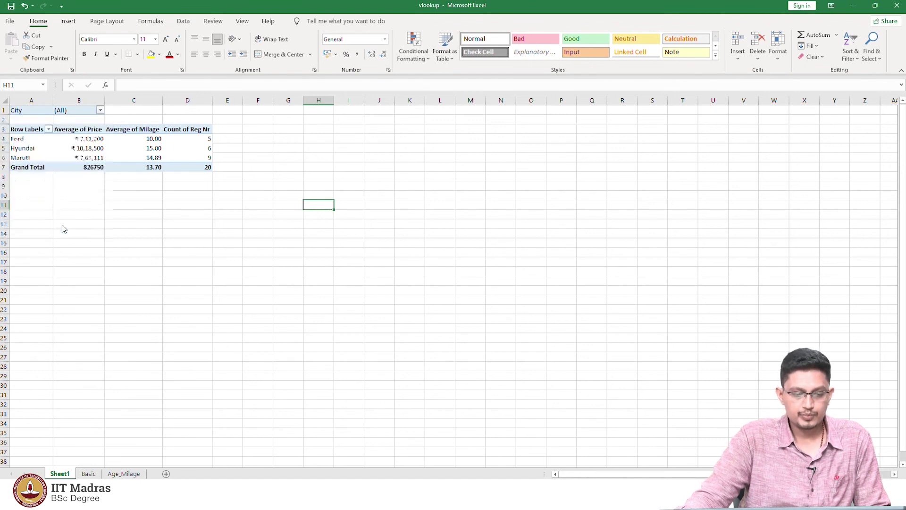
left_click(196, 167)
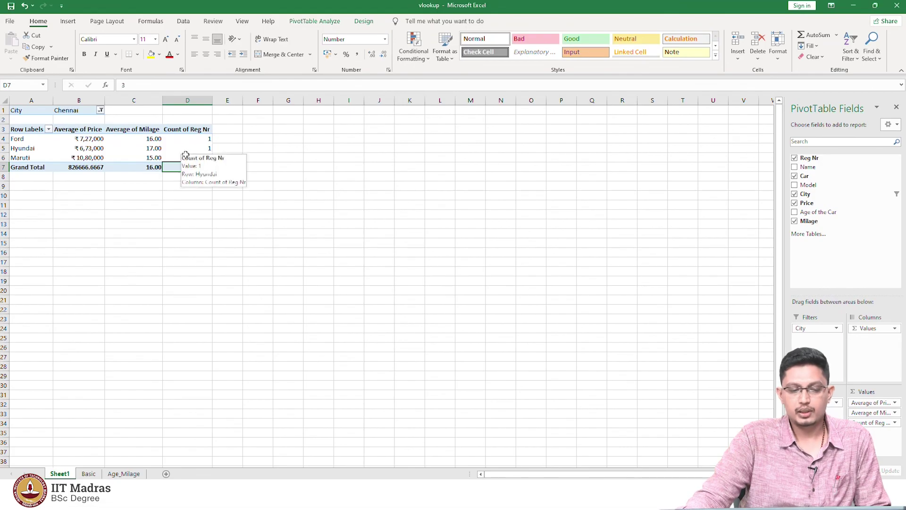
left_click(290, 217)
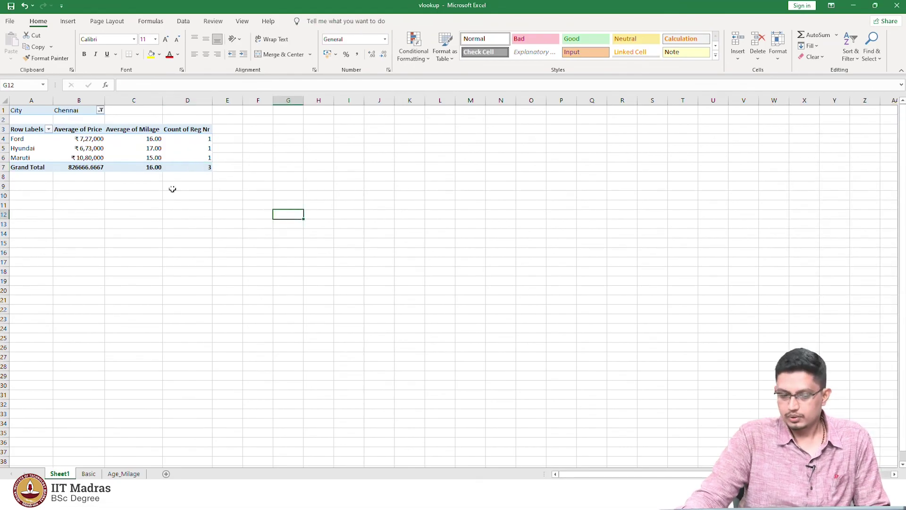
left_click(99, 149)
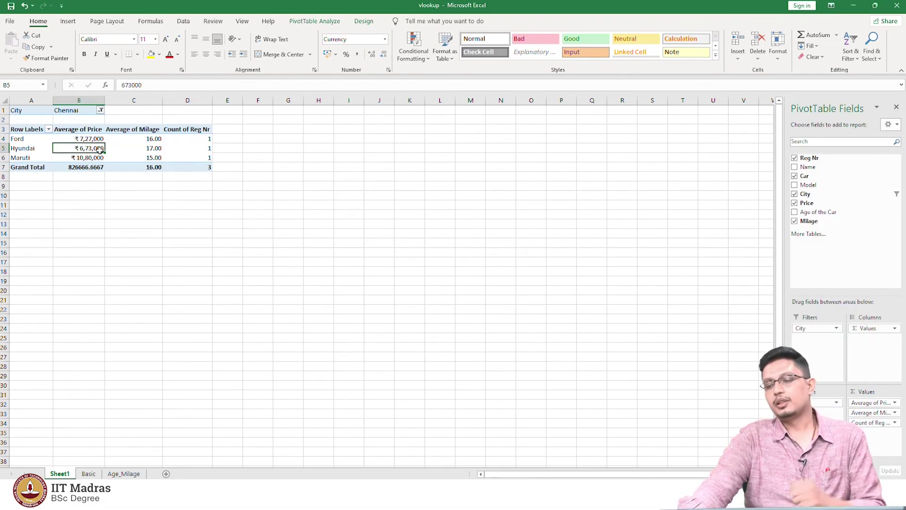